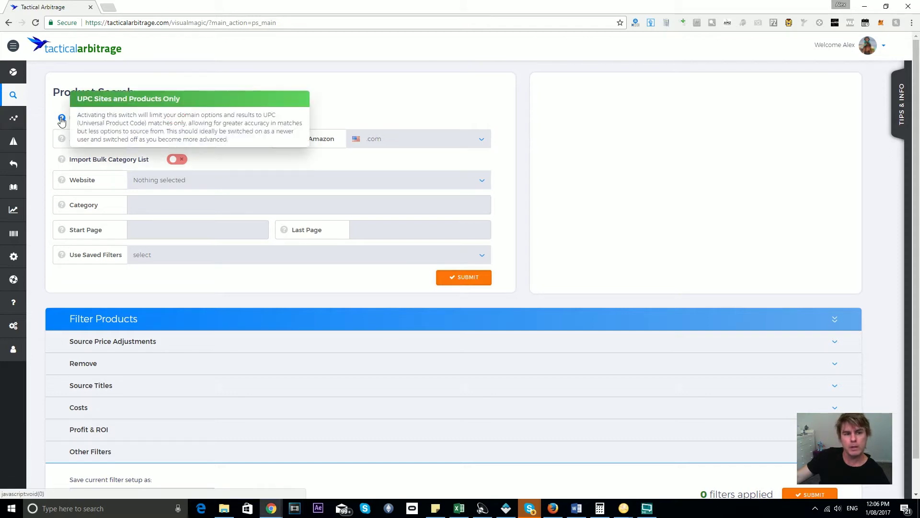
Browse the source websites offered for USA sourcing with the UPC-only restriction switched off
mouse_move(64, 143)
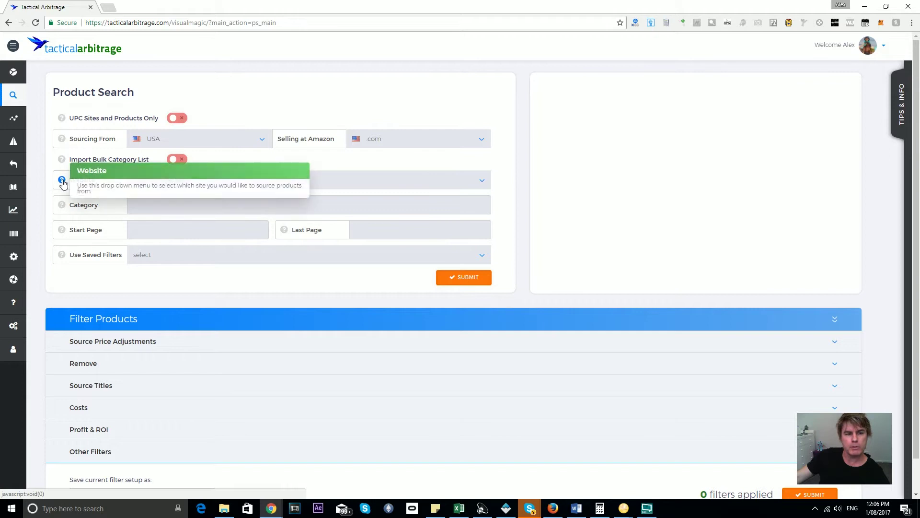
mouse_move(63, 207)
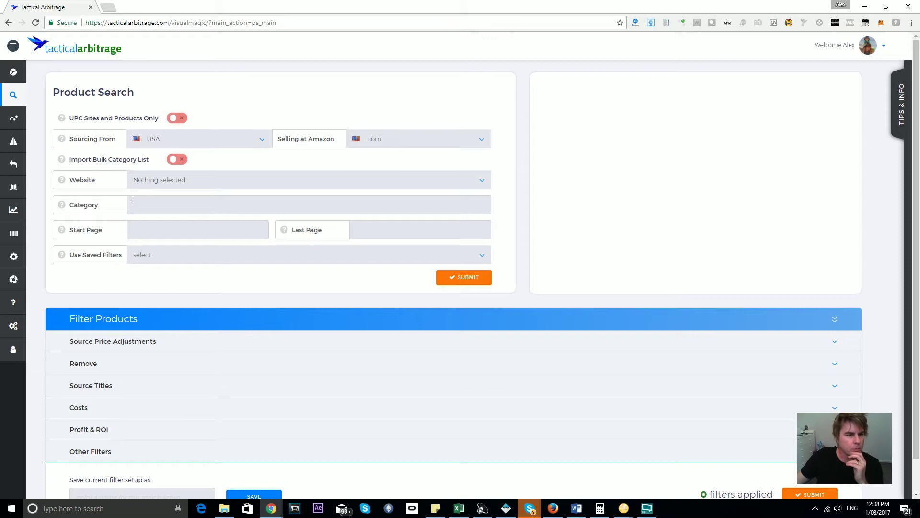
left_click(174, 181)
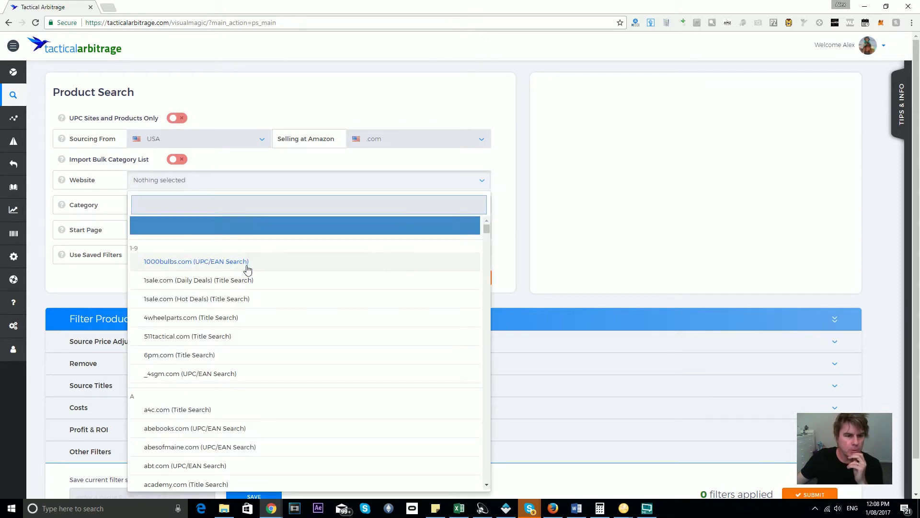
scroll(249, 283, "down", 15)
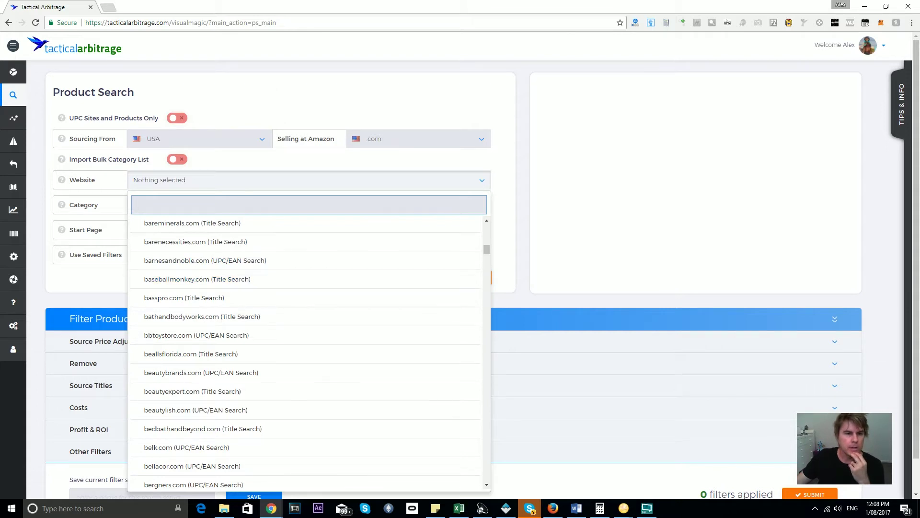
key("Escape")
Turn on UPC Sites and Products Only and look through the filtered list of source websites
left_click(177, 118)
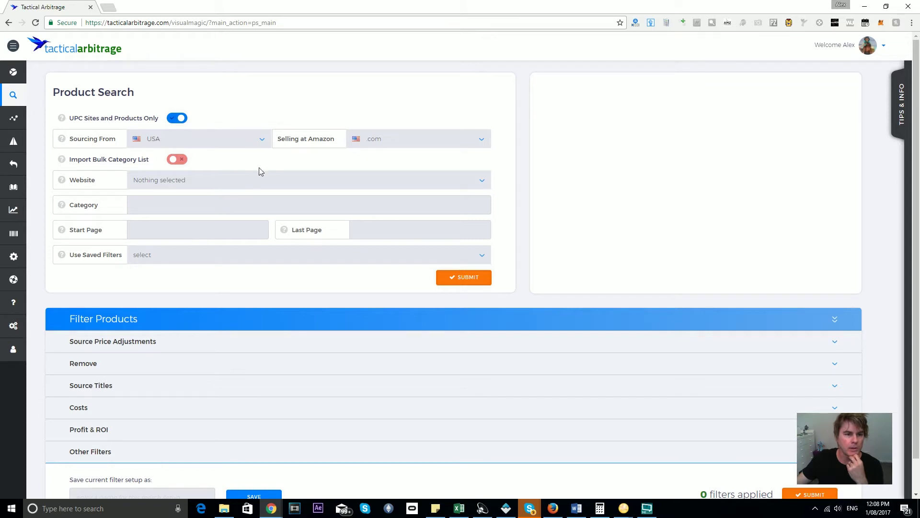
left_click(256, 180)
scroll(230, 280, "down", 3)
scroll(226, 286, "down", 5)
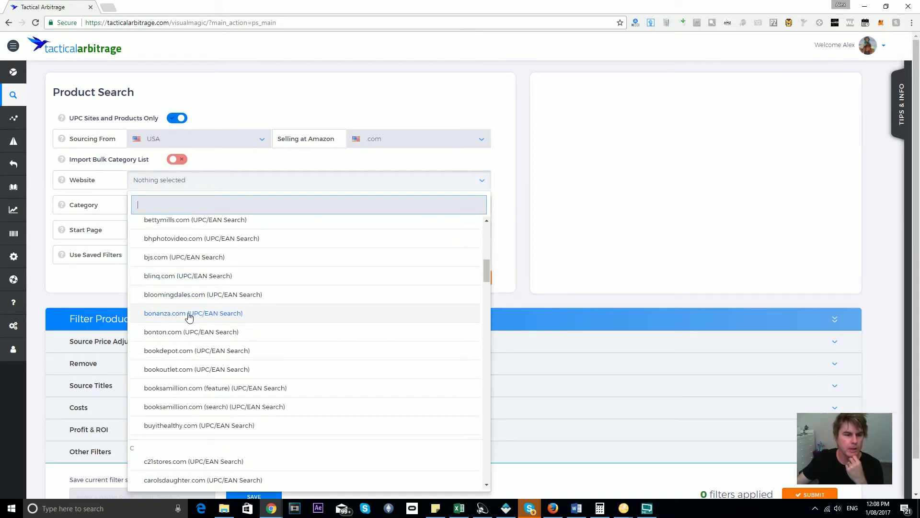
scroll(270, 362, "up", 10)
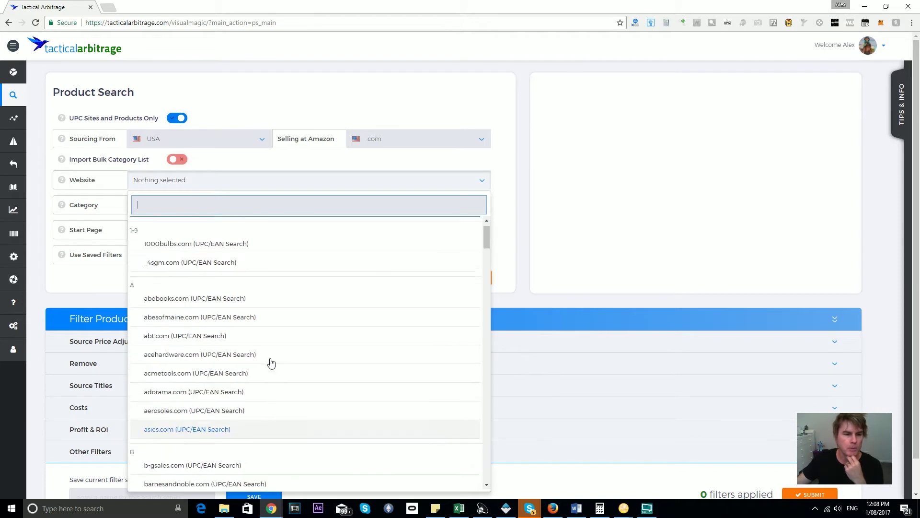
left_click(276, 100)
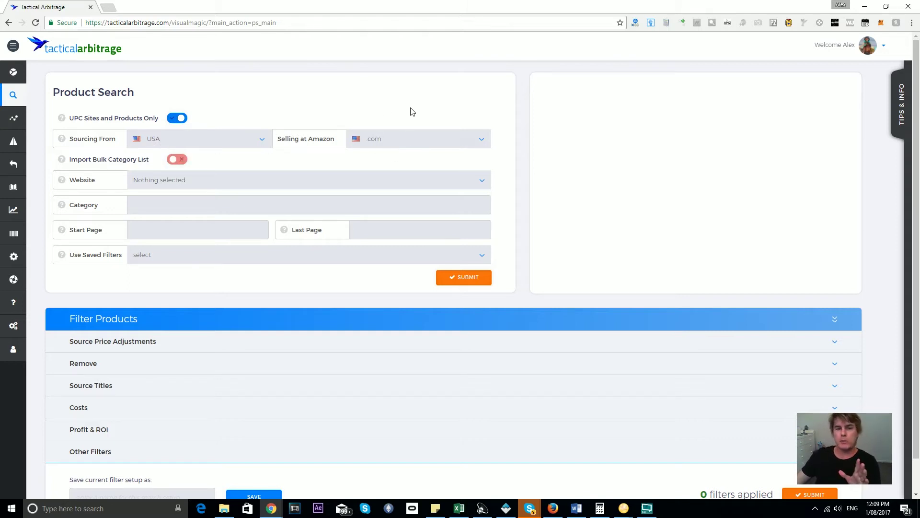
Set the sourcing country to UK and the Amazon selling marketplace to .co.uk
left_click(225, 145)
left_click(225, 179)
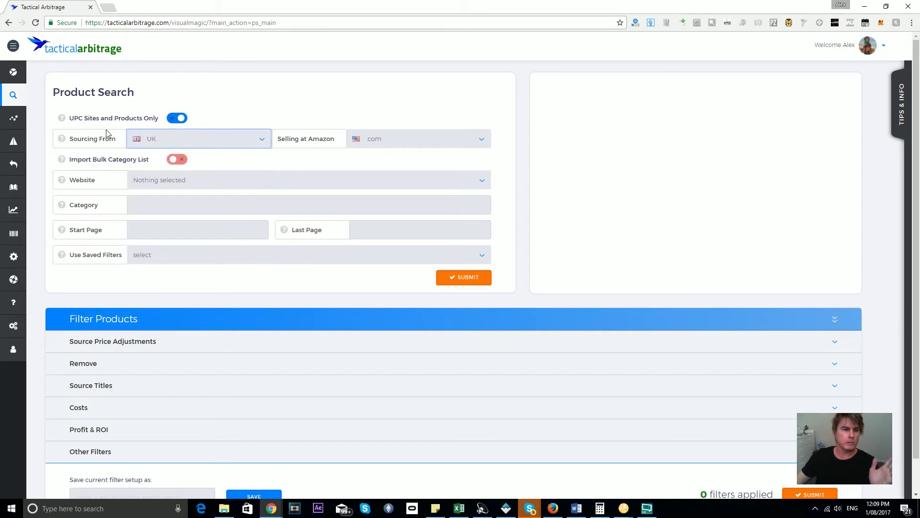
left_click(397, 145)
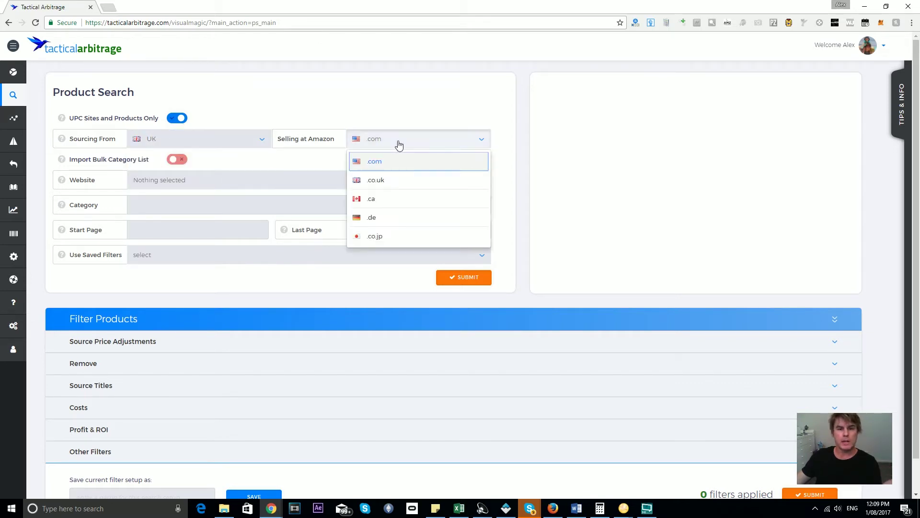
left_click(397, 181)
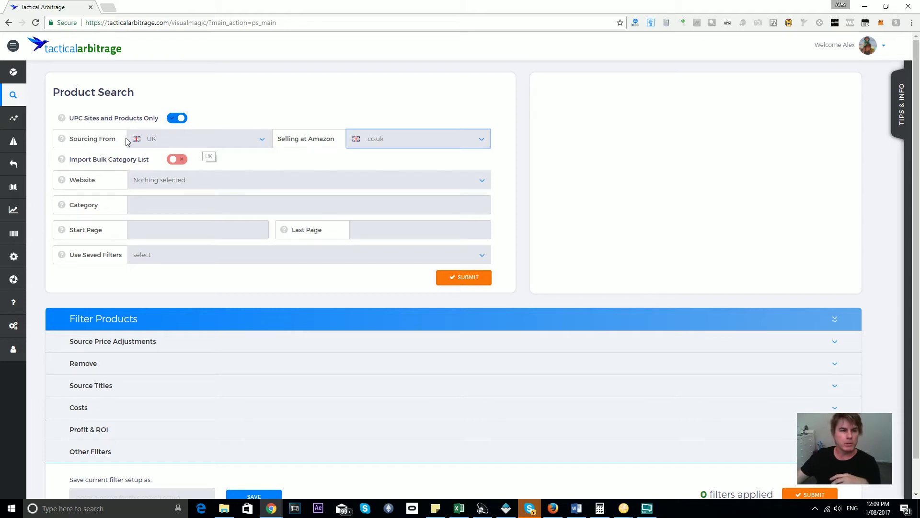
Browse the UPC source websites offered for UK sourcing
left_click(214, 182)
scroll(191, 242, "down", 2)
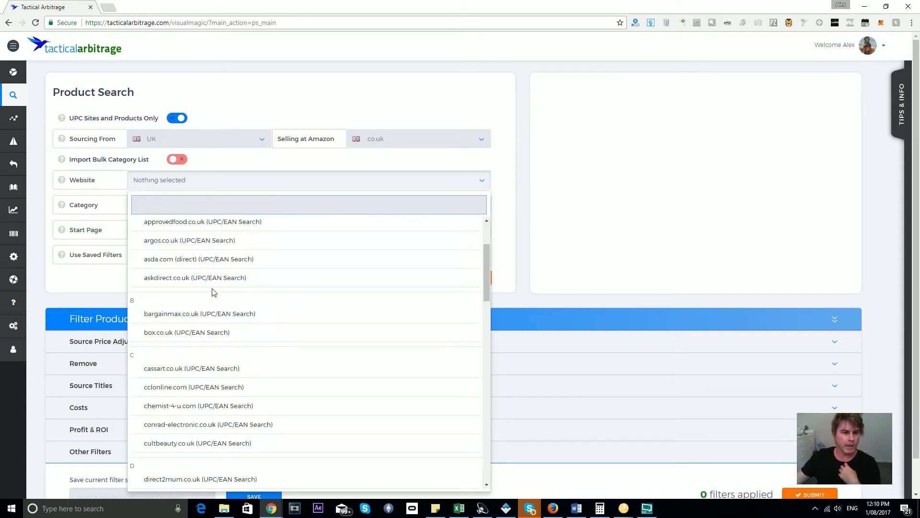
scroll(217, 294, "down", 5)
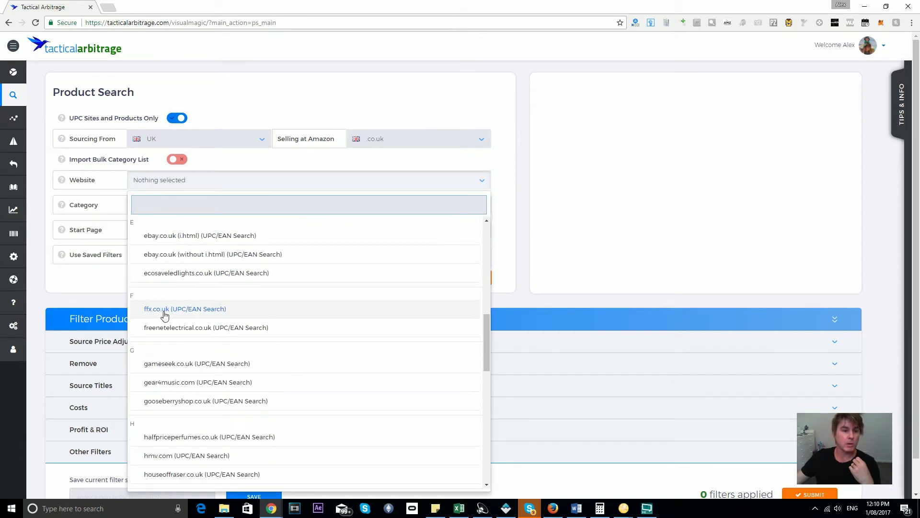
scroll(176, 380, "down", 4)
scroll(185, 324, "down", 1)
scroll(341, 340, "up", 12)
scroll(341, 342, "up", 1)
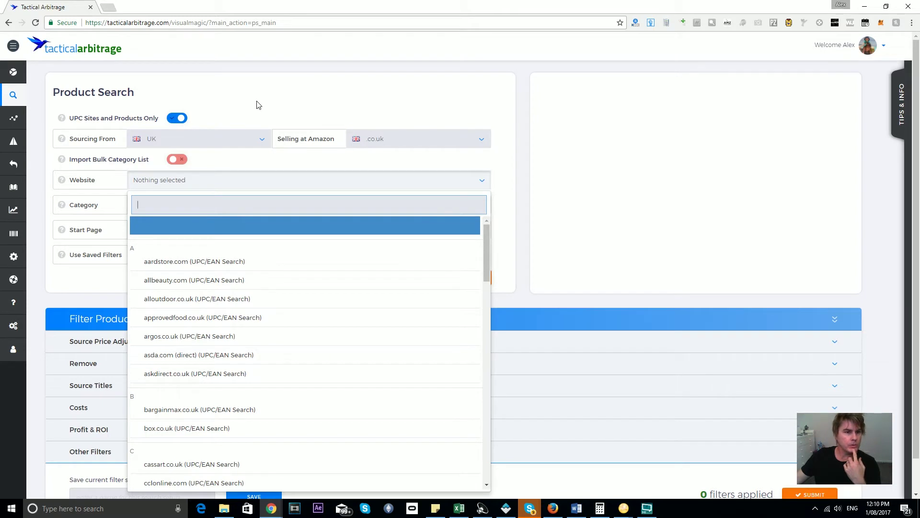
Set the sourcing country back to USA and the Amazon selling marketplace back to .com
left_click(240, 140)
left_click(237, 162)
left_click(376, 141)
left_click(381, 160)
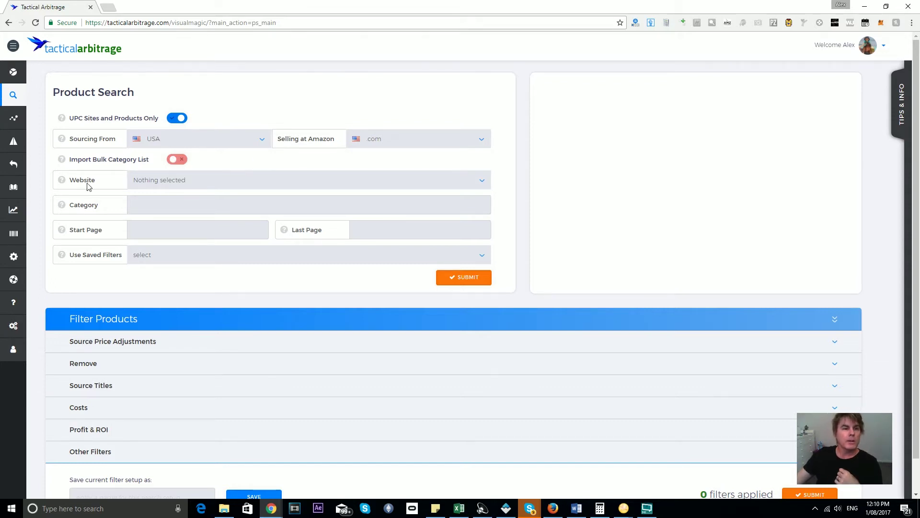
Try several source websites, including abebooks.com and bjs.com, to view the category example for each
left_click(225, 187)
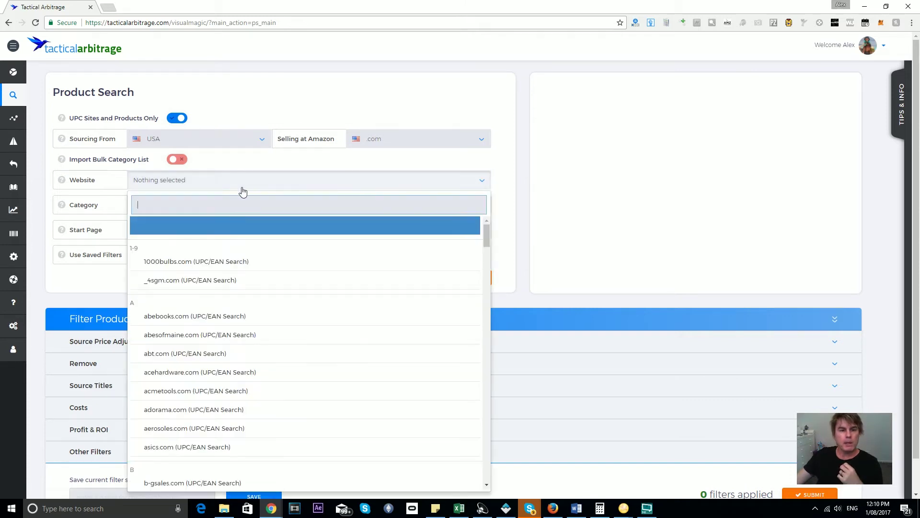
left_click(241, 281)
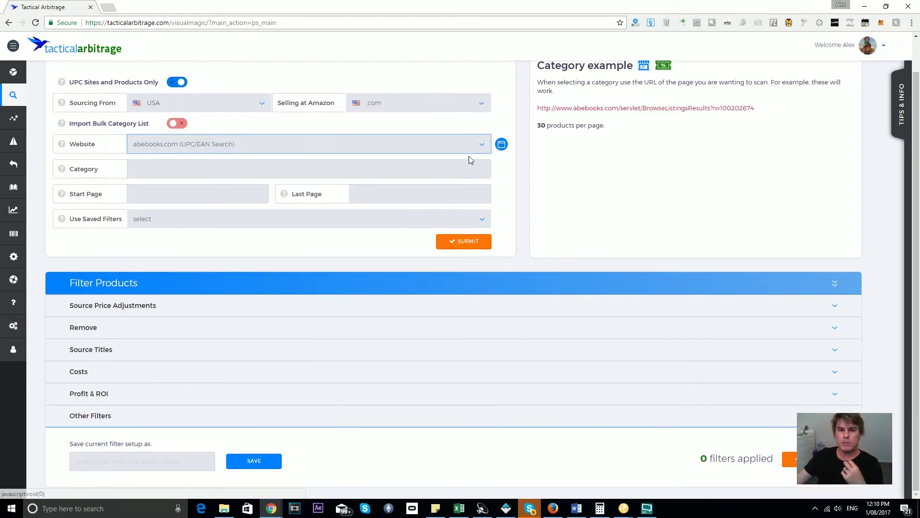
left_click(341, 150)
scroll(278, 345, "down", 2)
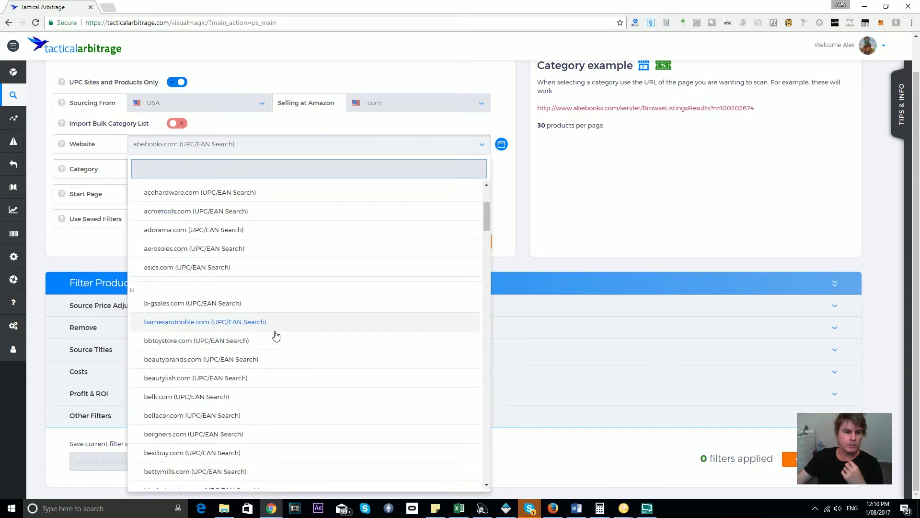
left_click(274, 332)
left_click(345, 150)
scroll(331, 281, "down", 2)
left_click(314, 286)
scroll(547, 254, "up", 1)
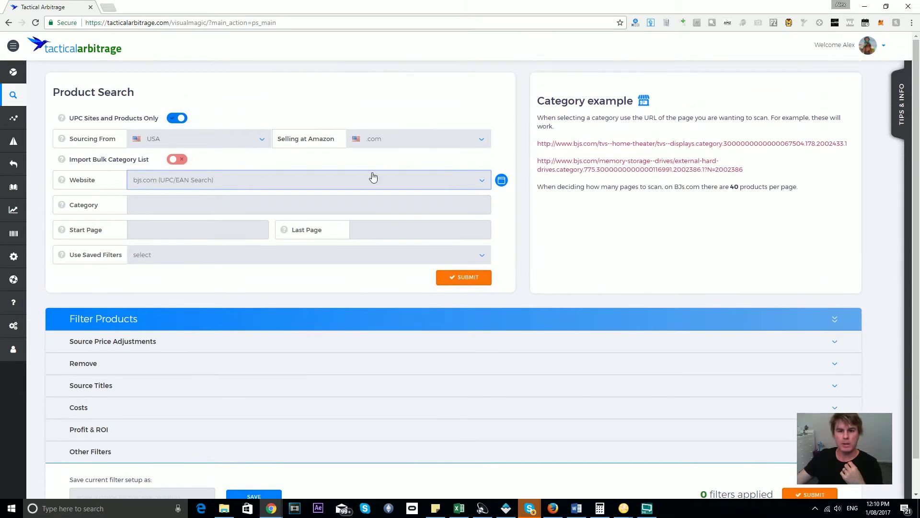
Select bloomingdales.com as the source website, open its store site, and return to the Product Search form
left_click(362, 184)
left_click(276, 397)
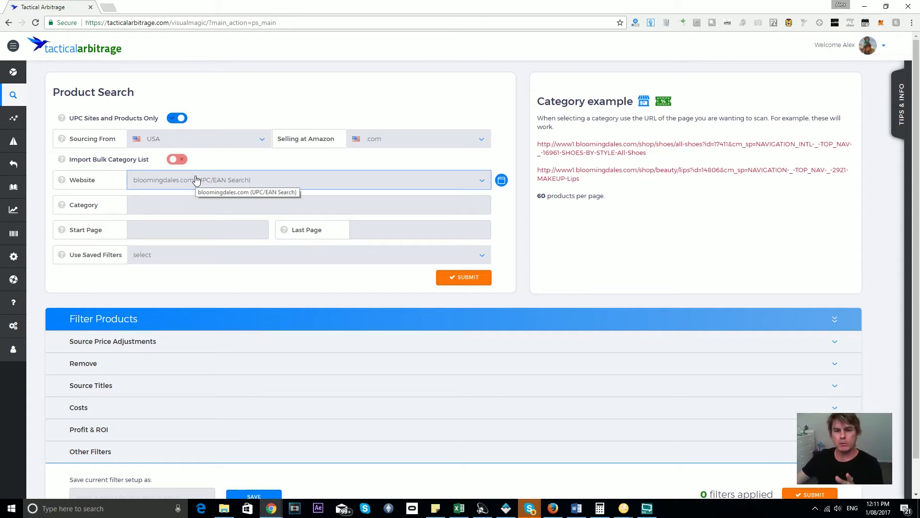
left_click(501, 180)
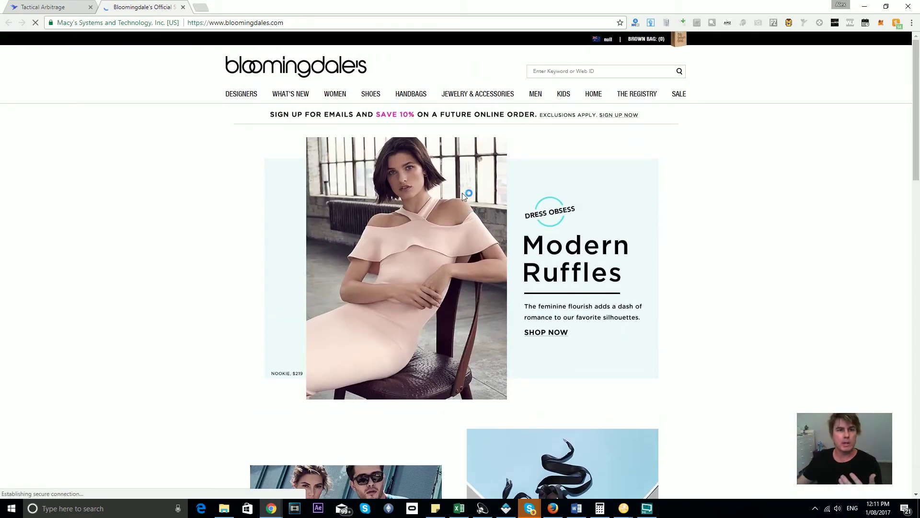
left_click(62, 7)
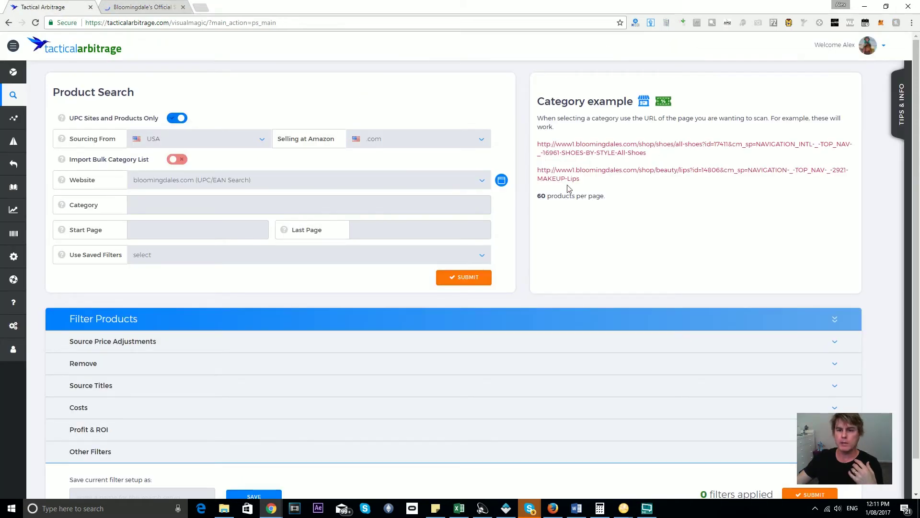
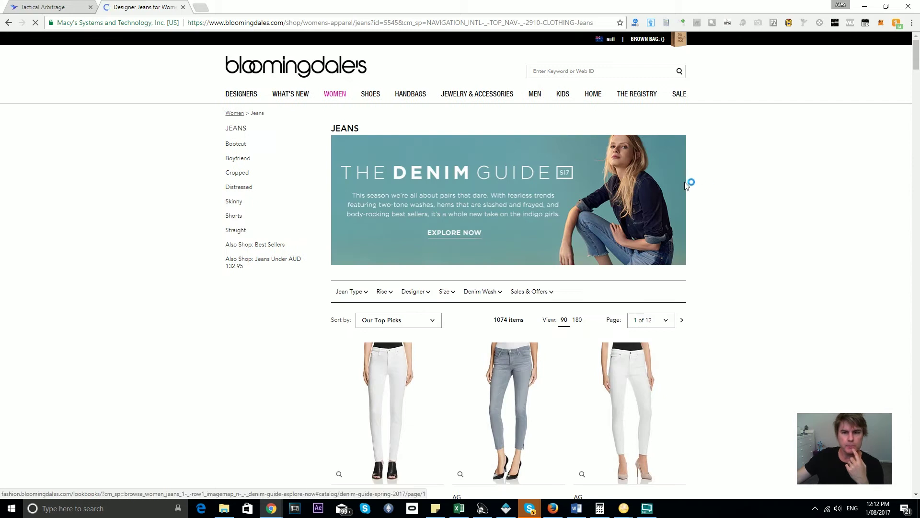
Examine the products listed on Bloomingdale's women's jeans category page
scroll(740, 130, "up", 3)
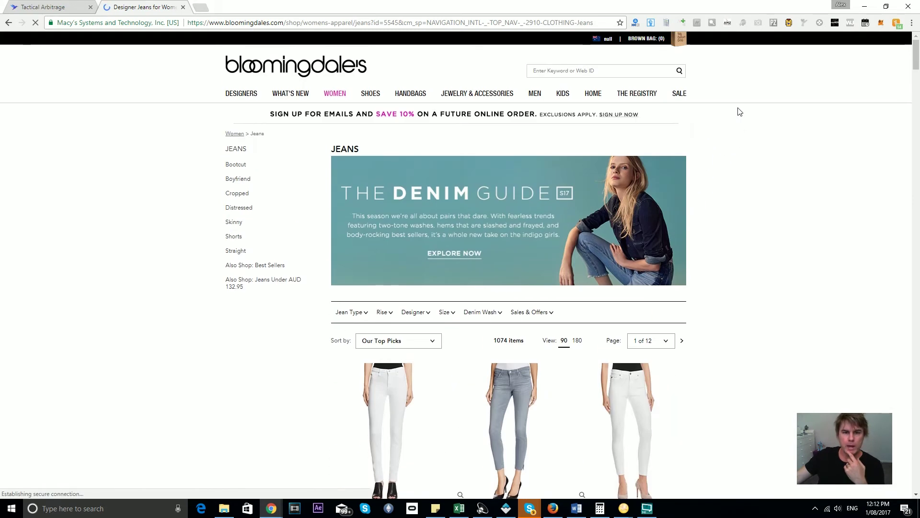
scroll(468, 252, "down", 4)
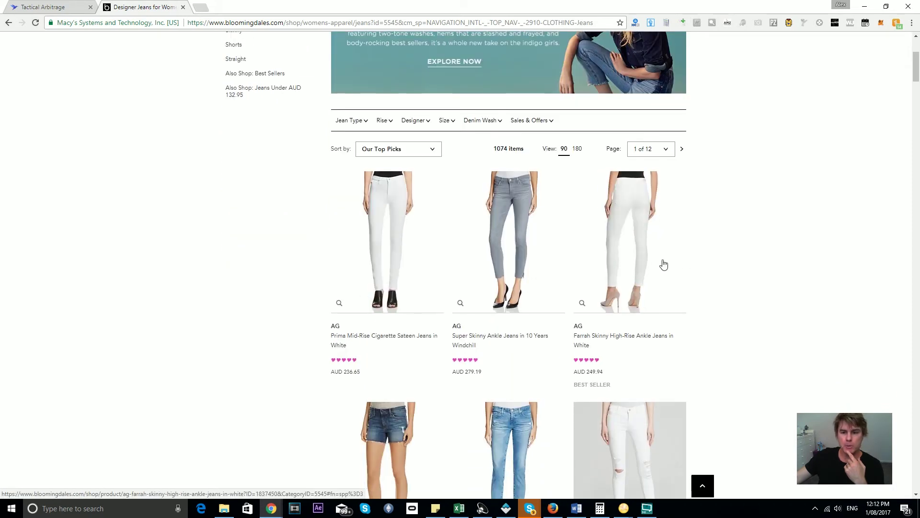
scroll(662, 263, "down", 10)
scroll(560, 280, "down", 9)
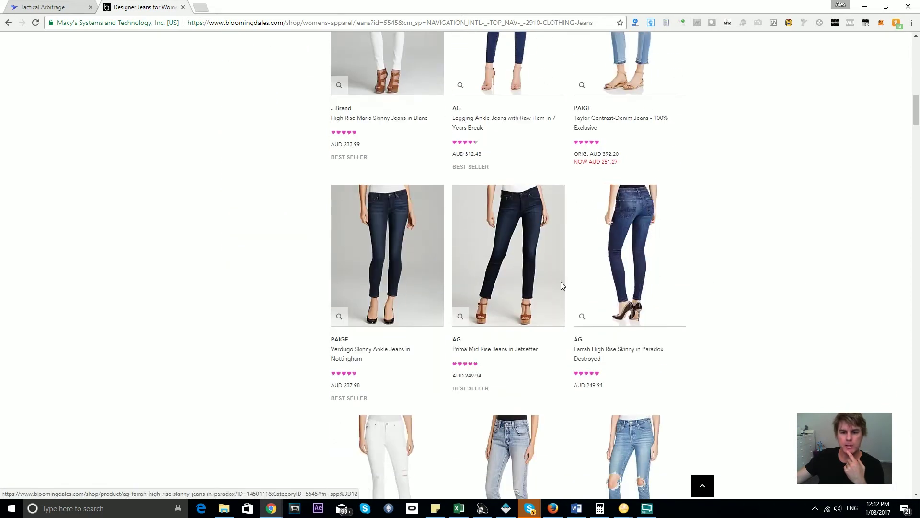
scroll(590, 273, "down", 4)
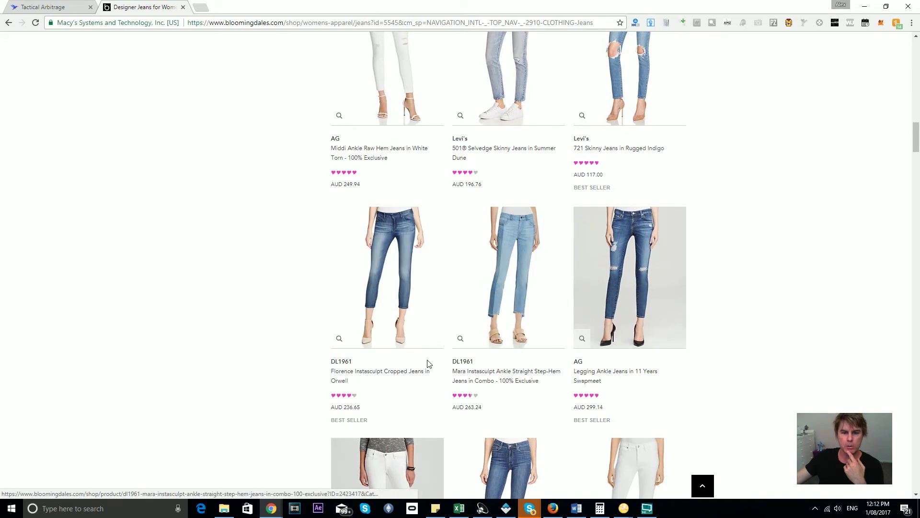
scroll(388, 316, "down", 5)
scroll(807, 372, "up", 14)
scroll(813, 388, "up", 18)
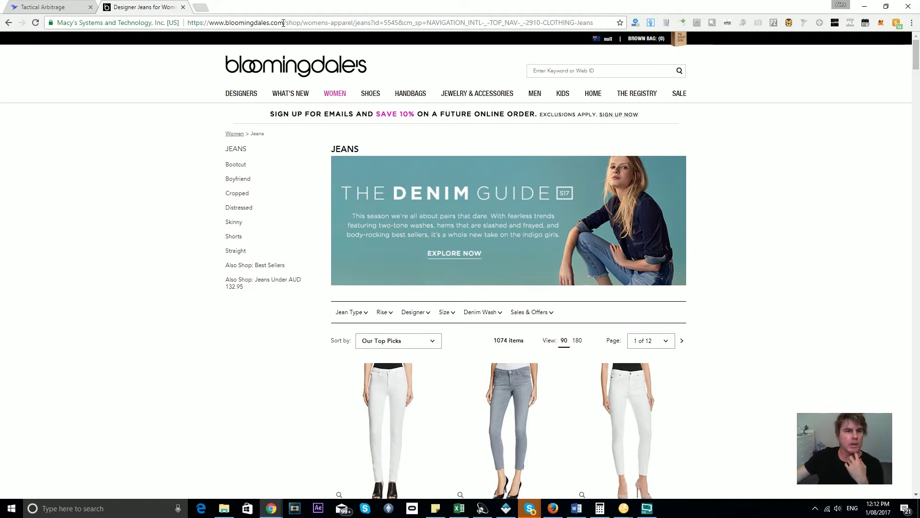
Compare the jeans page's URL with the Bloomingdale's category example URLs in Tactical Arbitrage
left_click(52, 7)
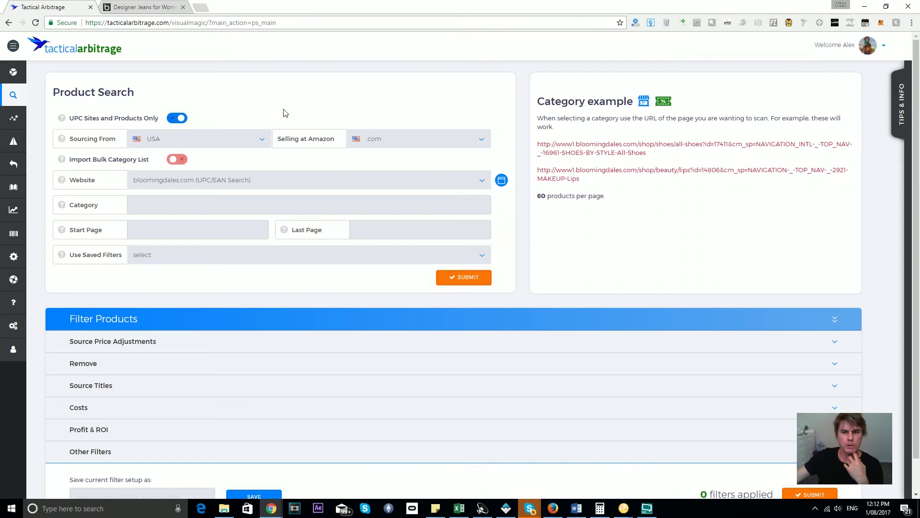
left_click(163, 5)
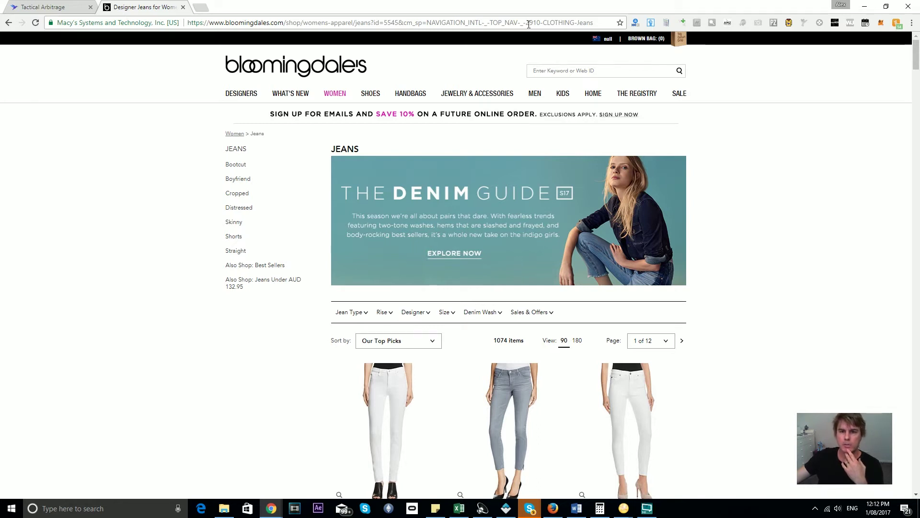
left_click(74, 5)
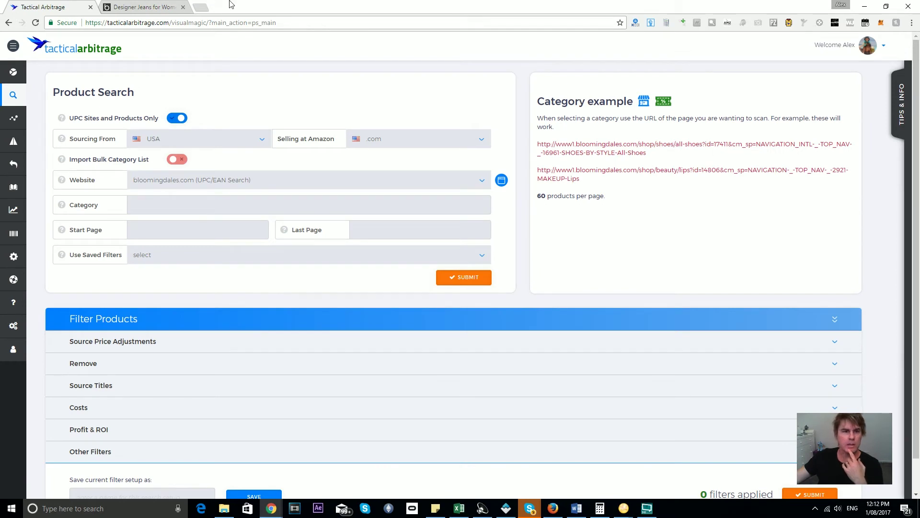
Copy the URL of Bloomingdale's women's jeans page into the Category field of the Product Search form
left_click(153, 6)
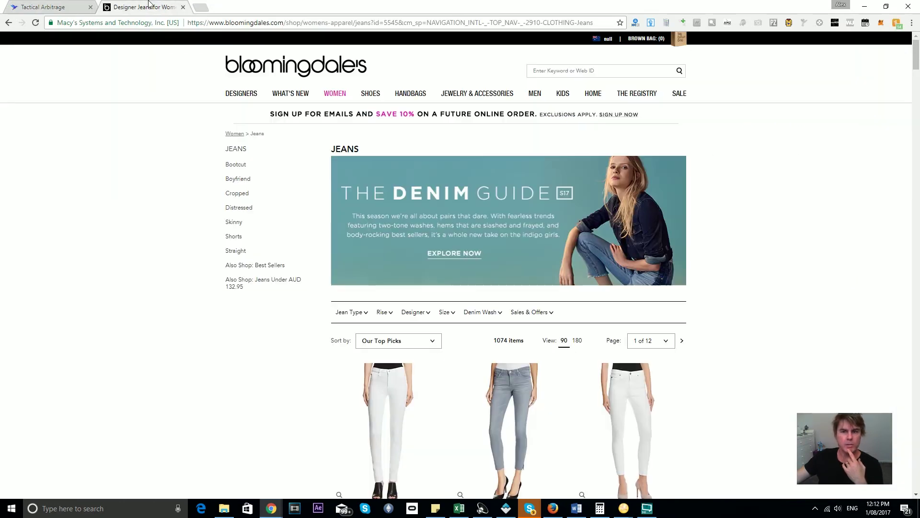
left_click(594, 22)
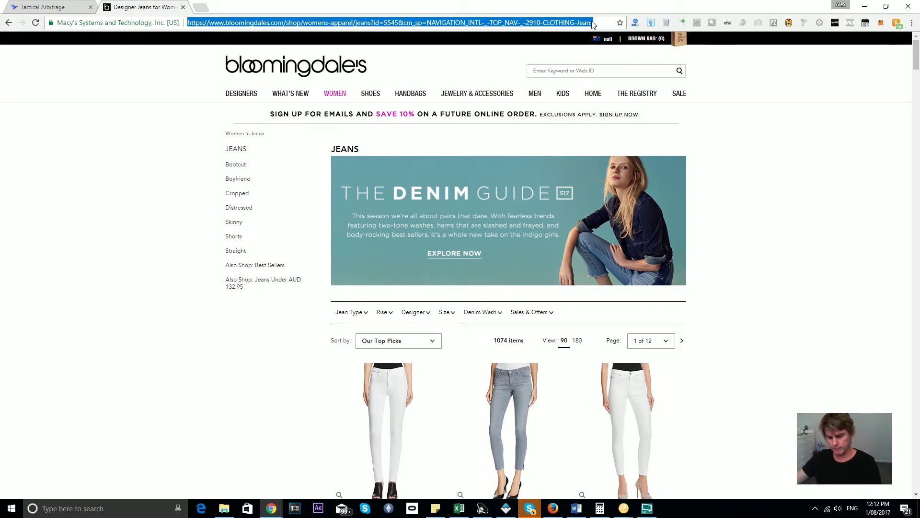
left_click(62, 7)
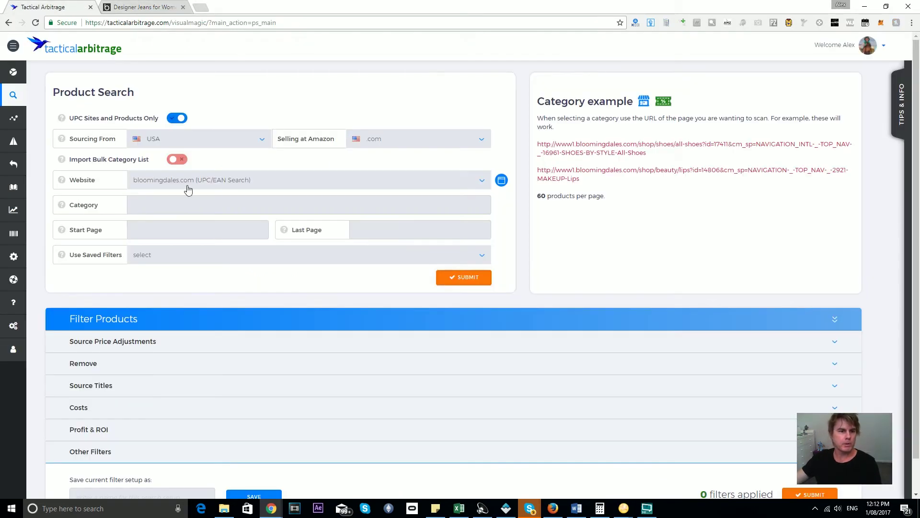
left_click(205, 204)
type("https://www1.bloomingdales.com/shop/womens-apparel/jeans?id=5545&cm_sp=NAVIGATION_INTL-_-TOP_NAV-_-2910-CLOTHING-Jeans")
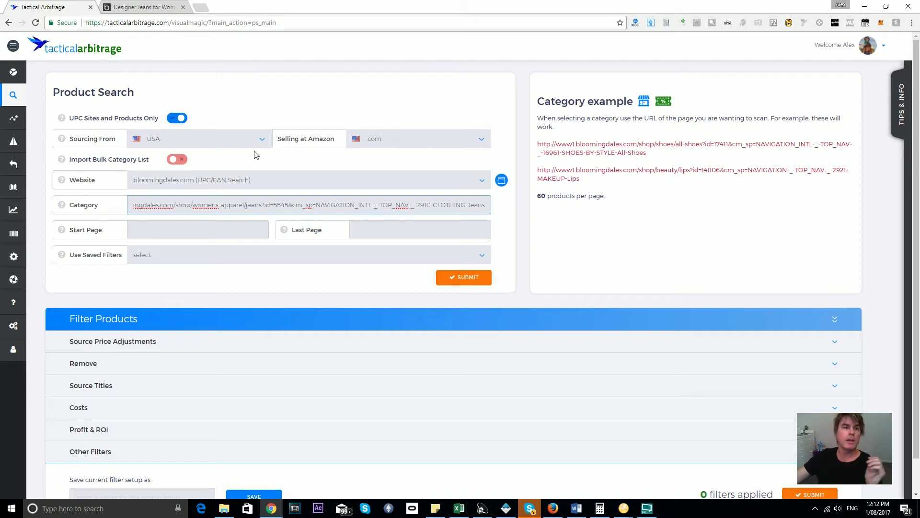
Change the source website in the Product Search form to b-gsales.com (UPC/EAN Search)
left_click(235, 181)
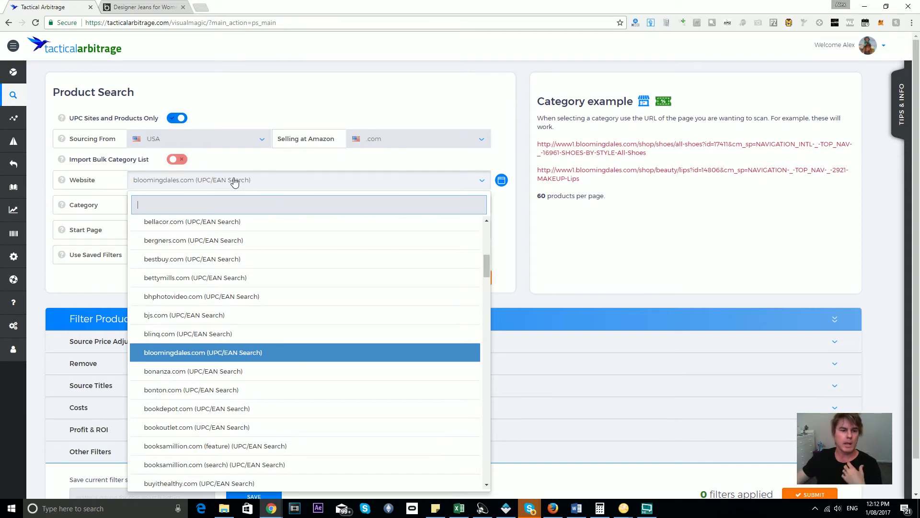
scroll(289, 283, "up", 5)
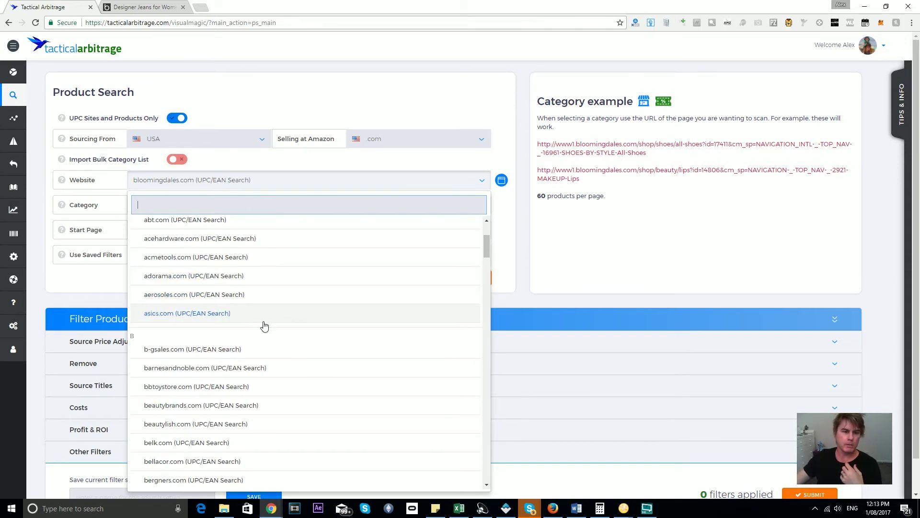
left_click(256, 349)
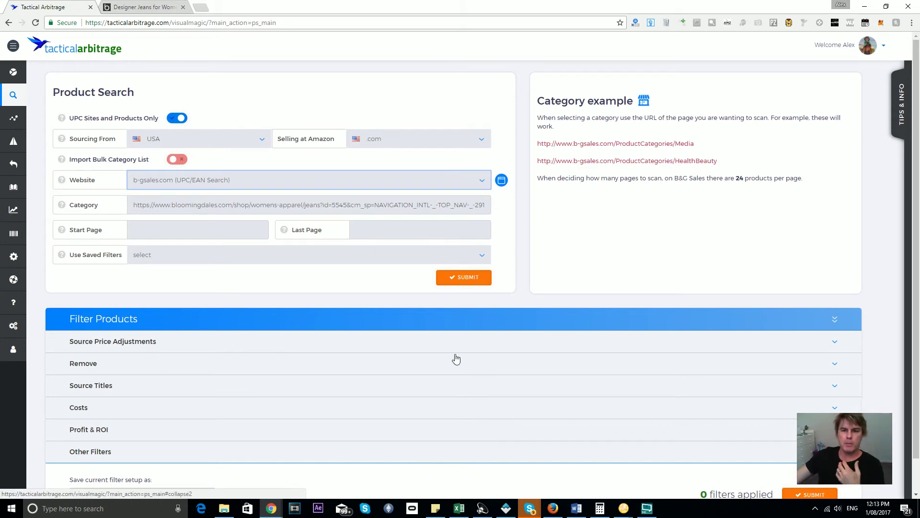
Review the product listing on Bloomingdale's women's jeans page and return to the Product Search form
left_click(155, 3)
scroll(502, 231, "down", 15)
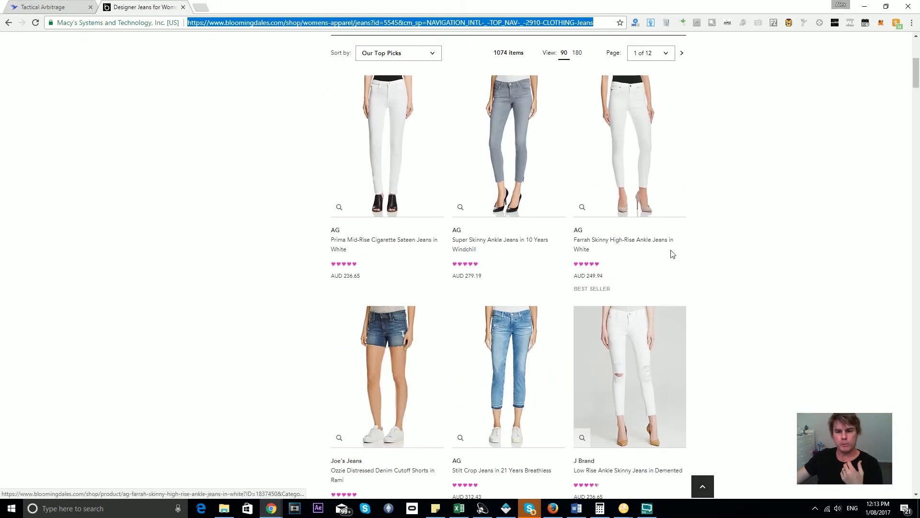
scroll(503, 232, "down", 2)
scroll(506, 235, "up", 10)
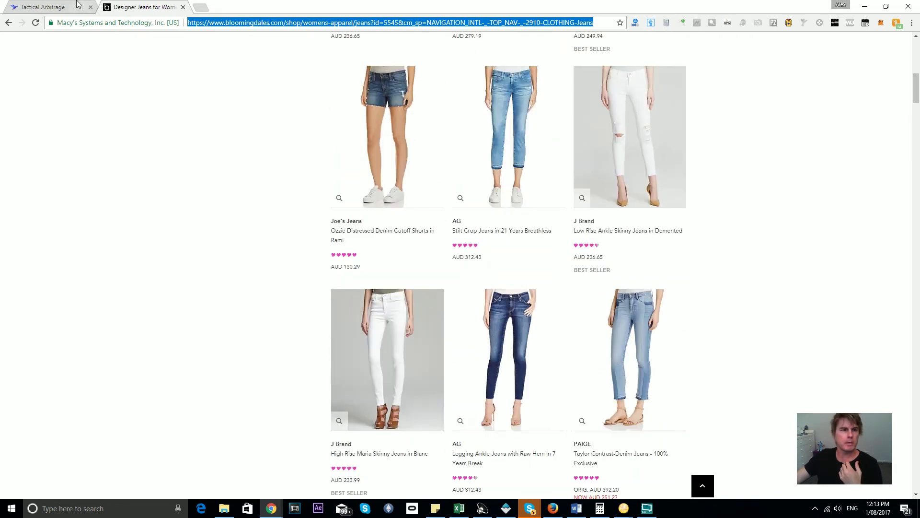
left_click(51, 5)
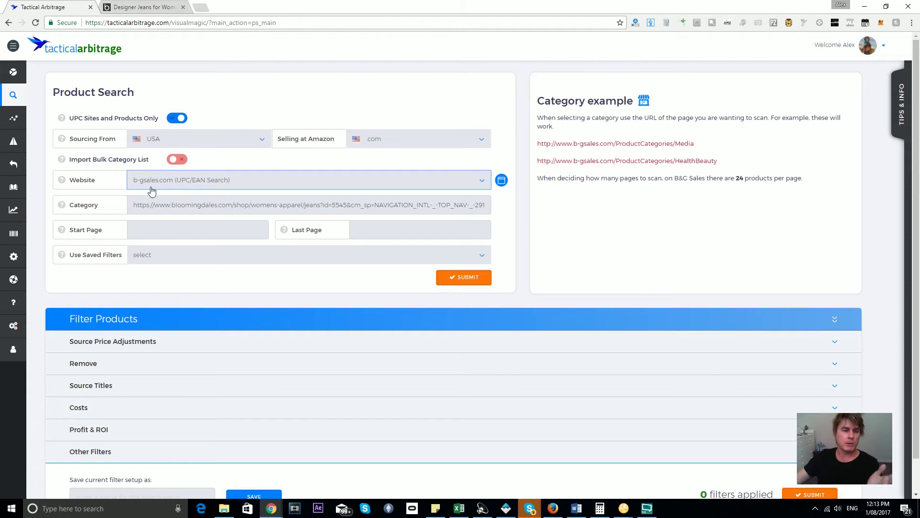
Open the B&G Sales store site from the form and browse the products in its Electronics category
left_click(501, 180)
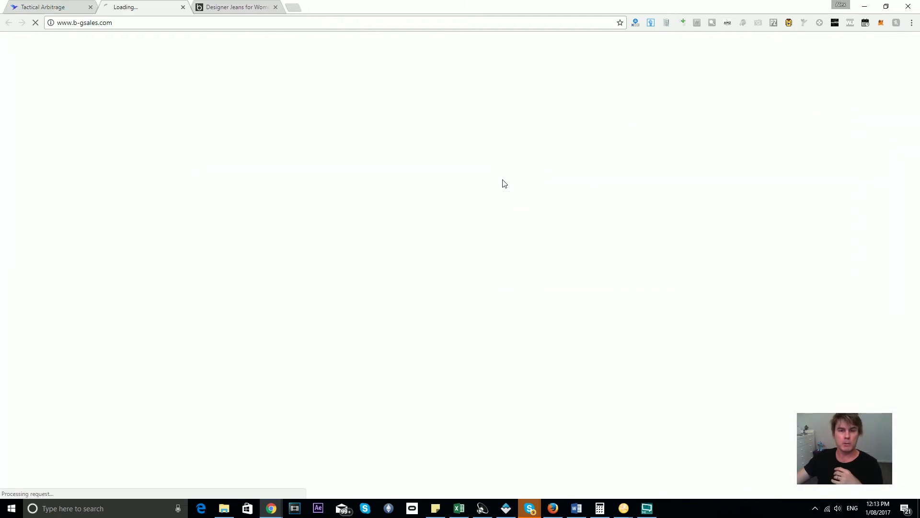
left_click(43, 7)
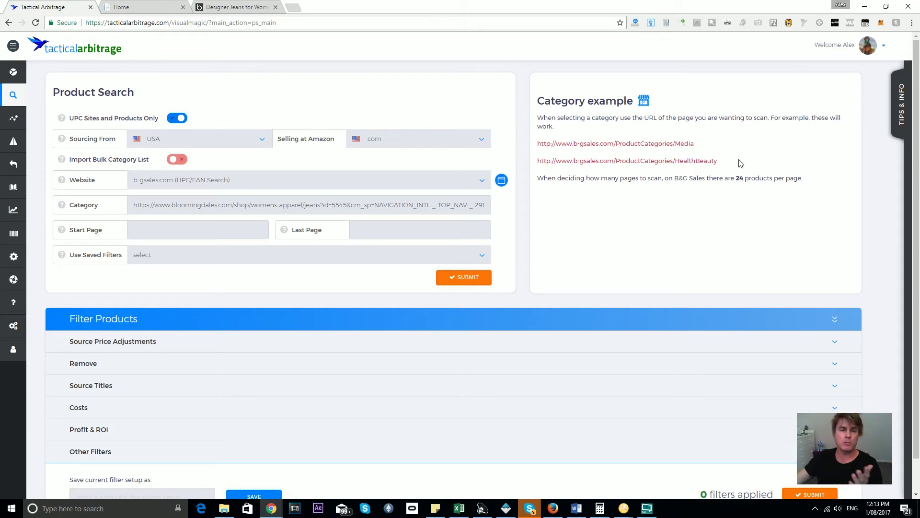
left_click(156, 6)
scroll(162, 167, "down", 3)
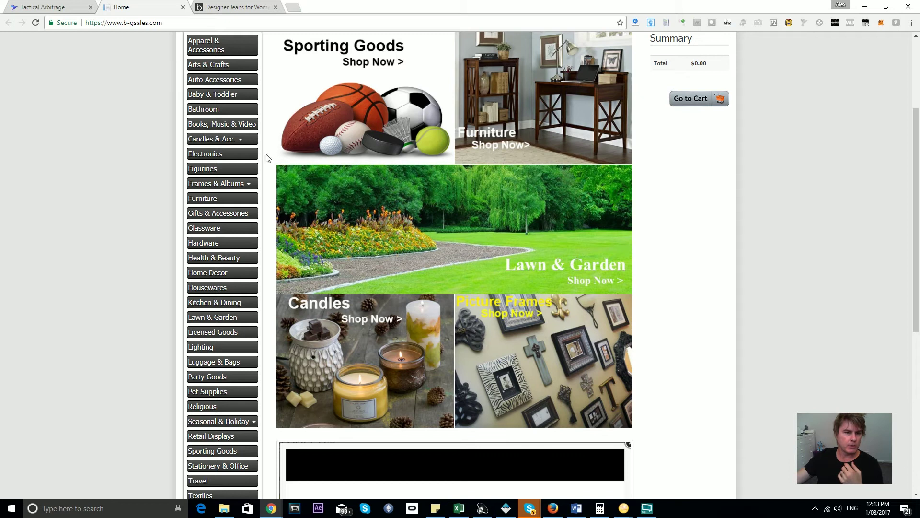
left_click(198, 157)
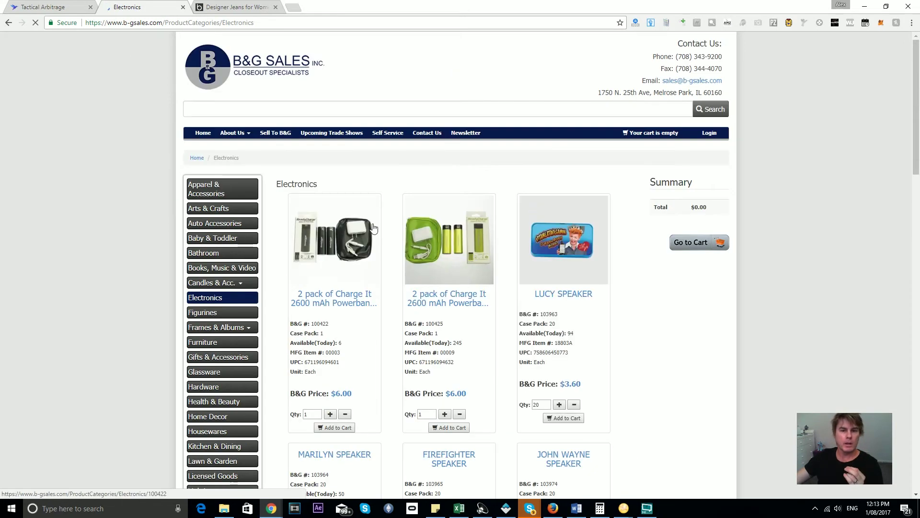
scroll(383, 165, "down", 5)
scroll(373, 269, "down", 3)
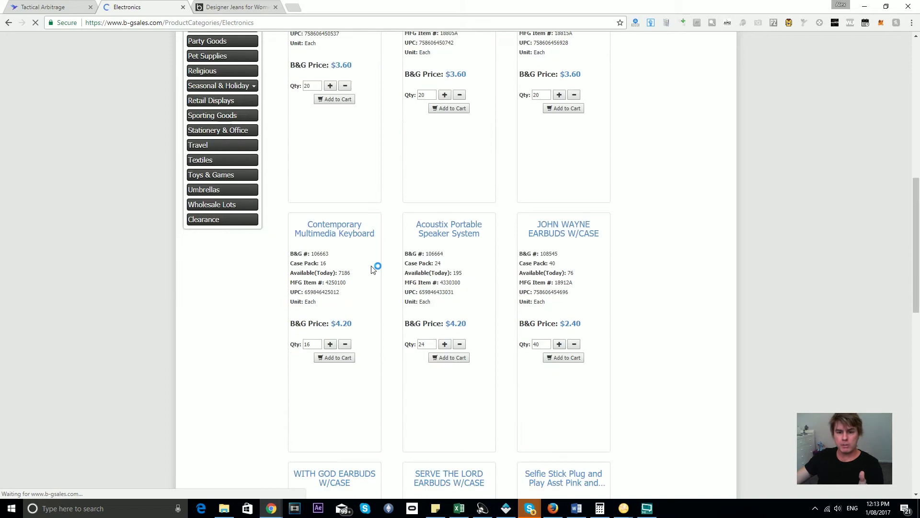
scroll(669, 192, "up", 10)
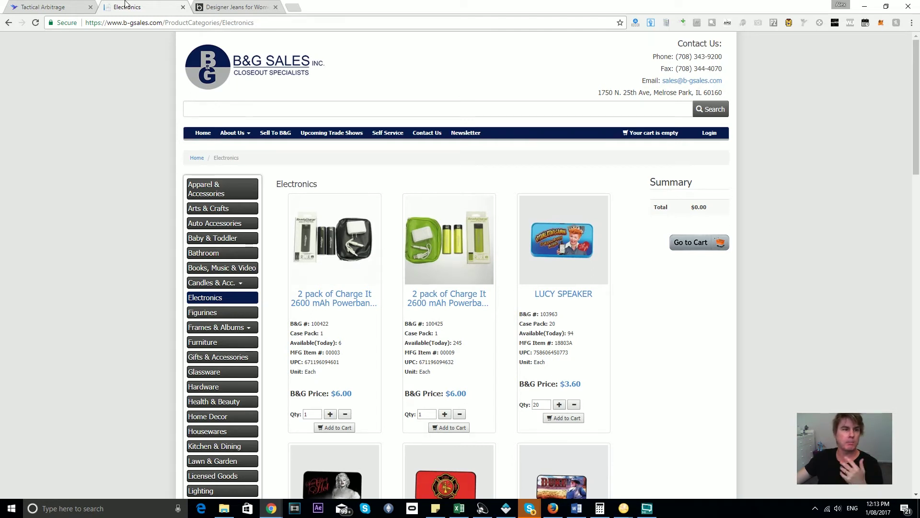
Copy the URL of the B&G Sales Electronics page into the Category field, replacing the Bloomingdale's URL
left_click(67, 7)
left_click(154, 7)
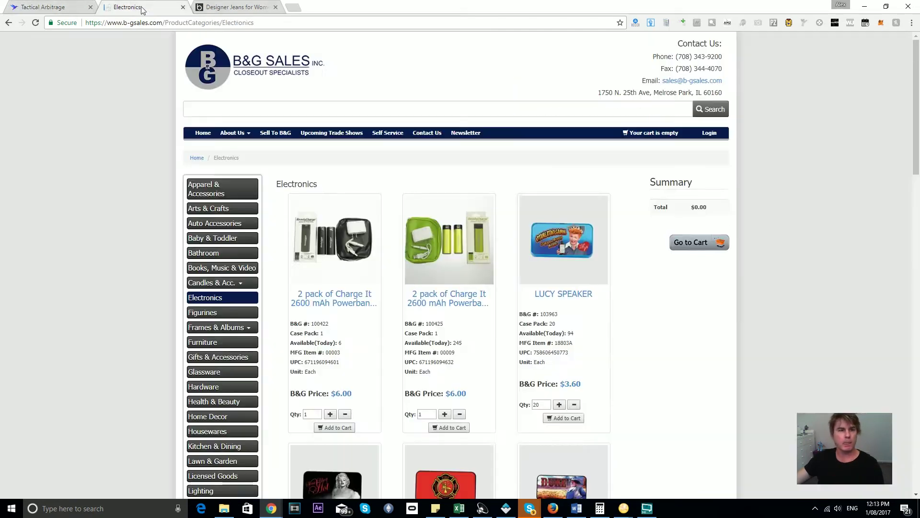
left_click(253, 22)
key("ctrl+c")
left_click(48, 7)
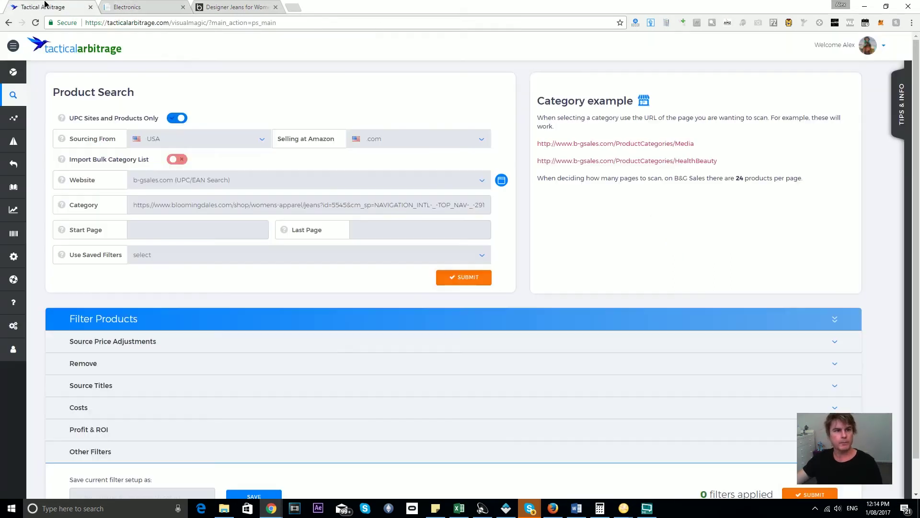
triple_click(355, 204)
key("ctrl+v")
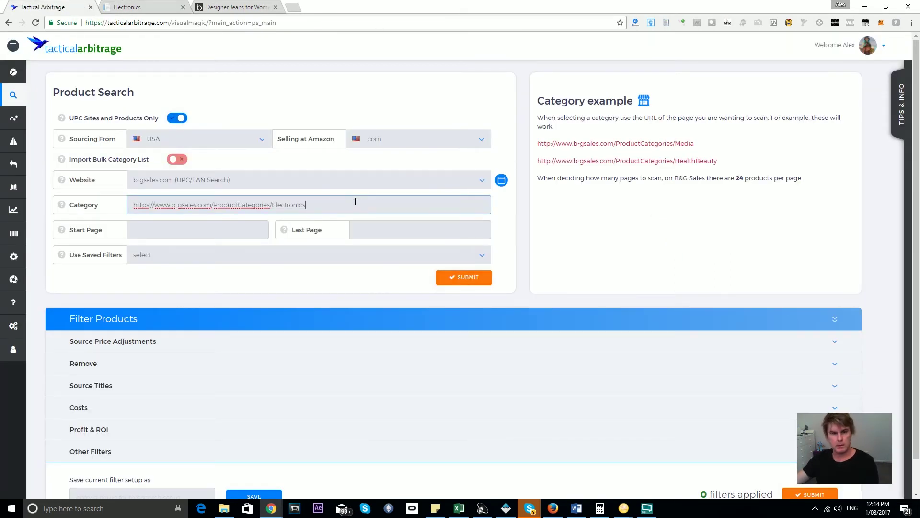
left_click(524, 235)
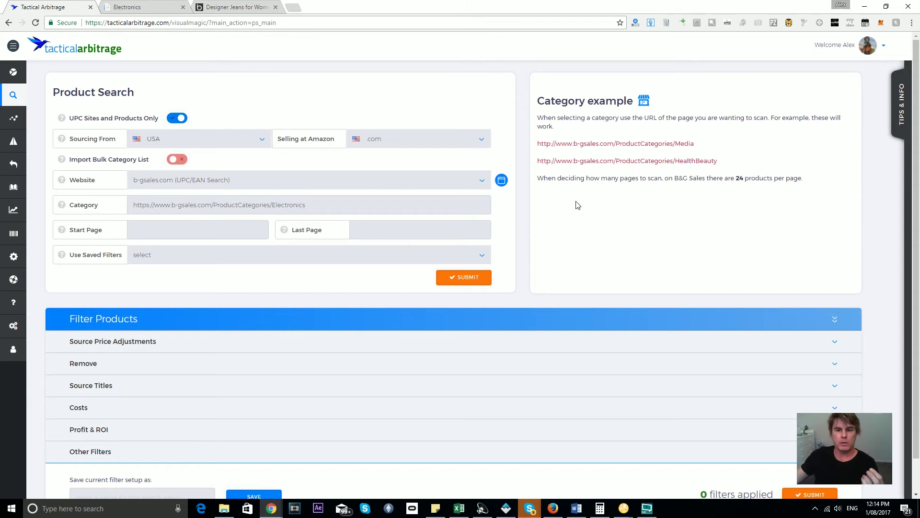
Read the products-per-page note for B&G Sales and check it against the length of the store's Electronics page
left_click_drag(539, 178, 798, 179)
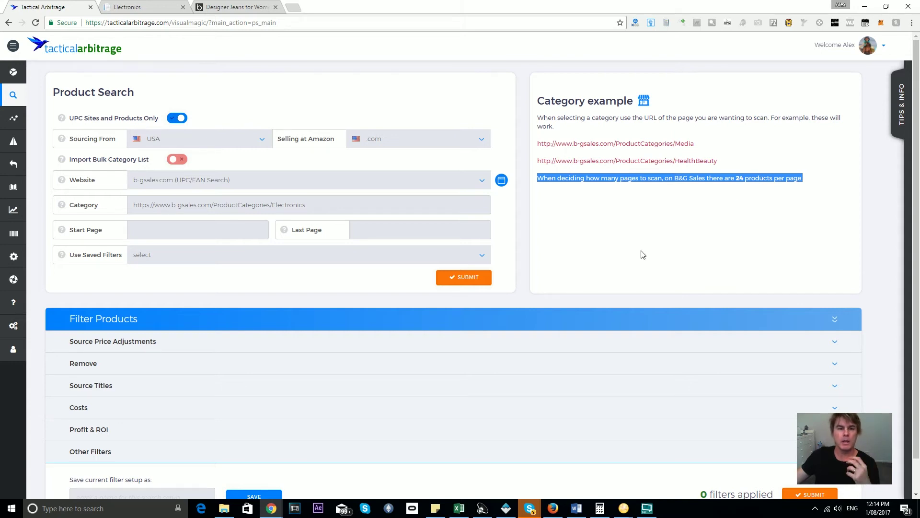
left_click(171, 6)
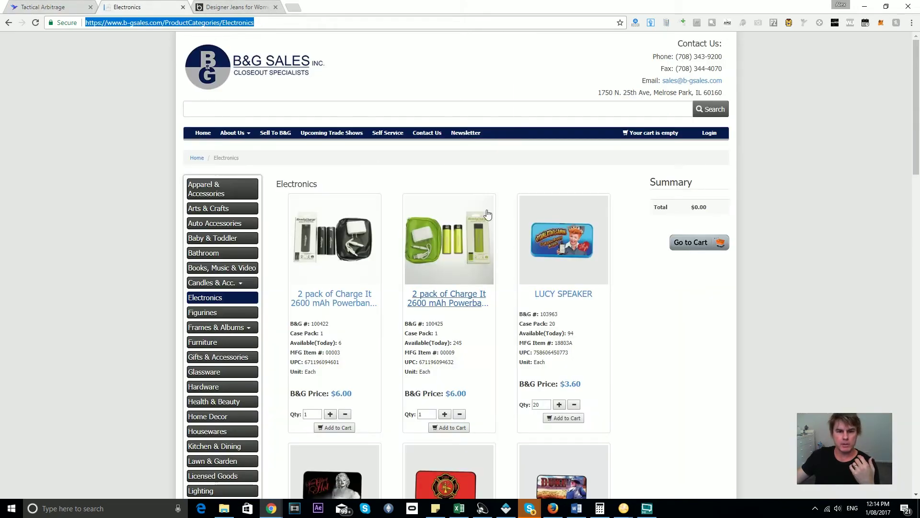
scroll(641, 283, "down", 20)
scroll(641, 274, "up", 20)
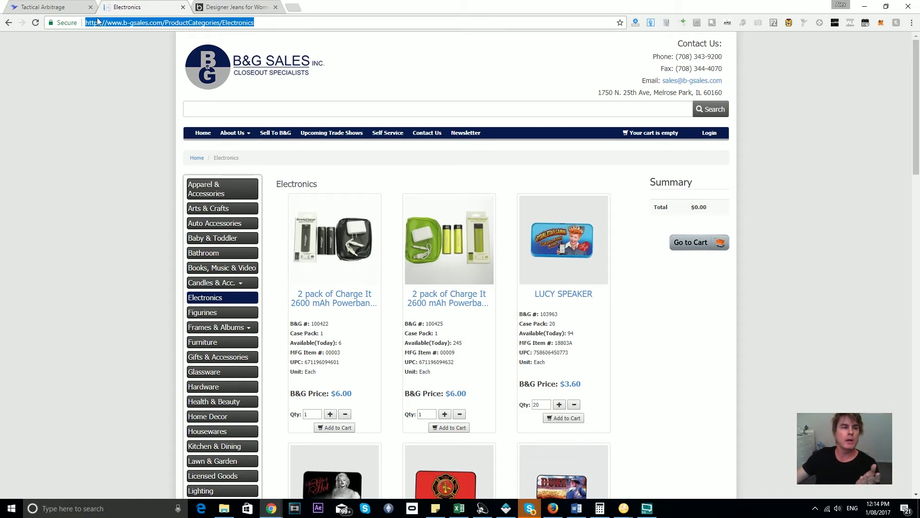
left_click(53, 8)
left_click(709, 182)
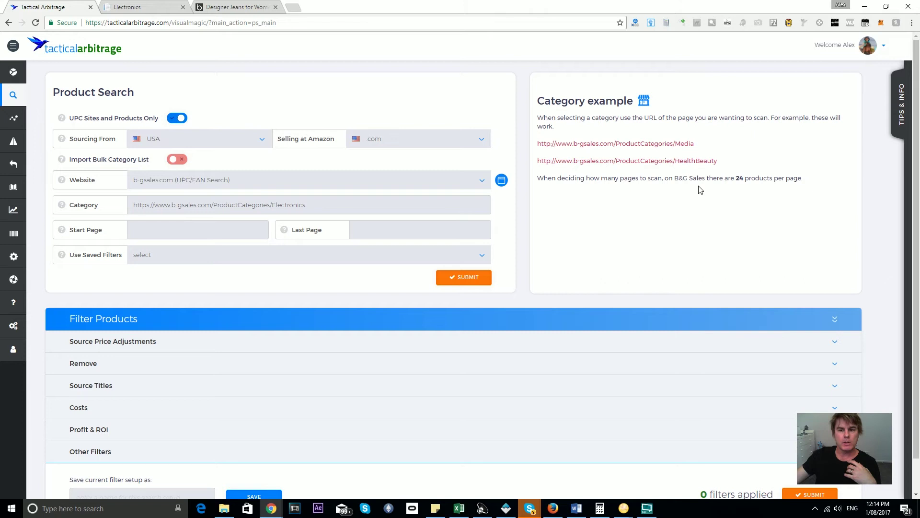
Try a scan range with start page 1 and last page 10, and clear both fields
left_click(203, 231)
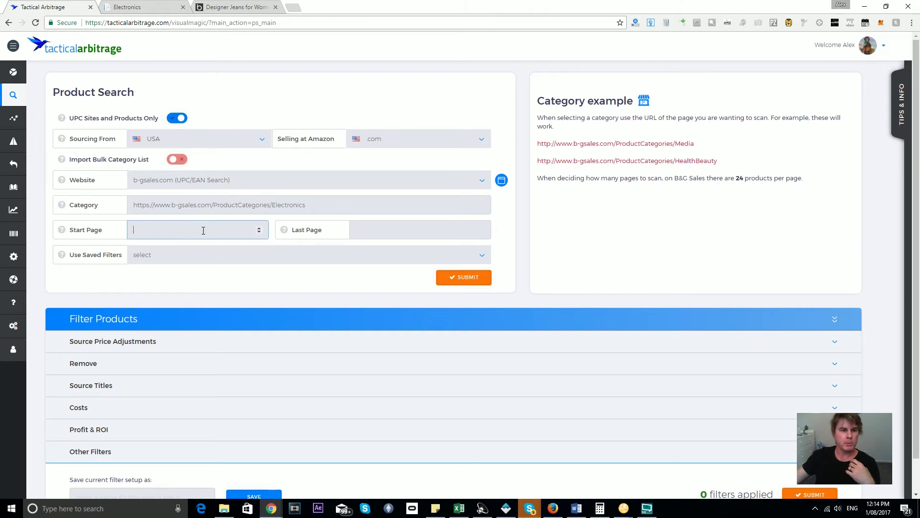
key("Tab")
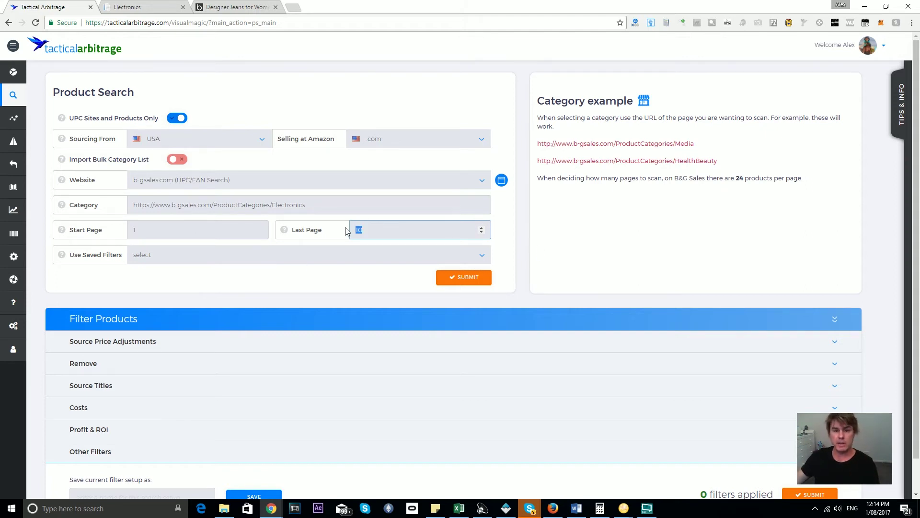
left_click(150, 228)
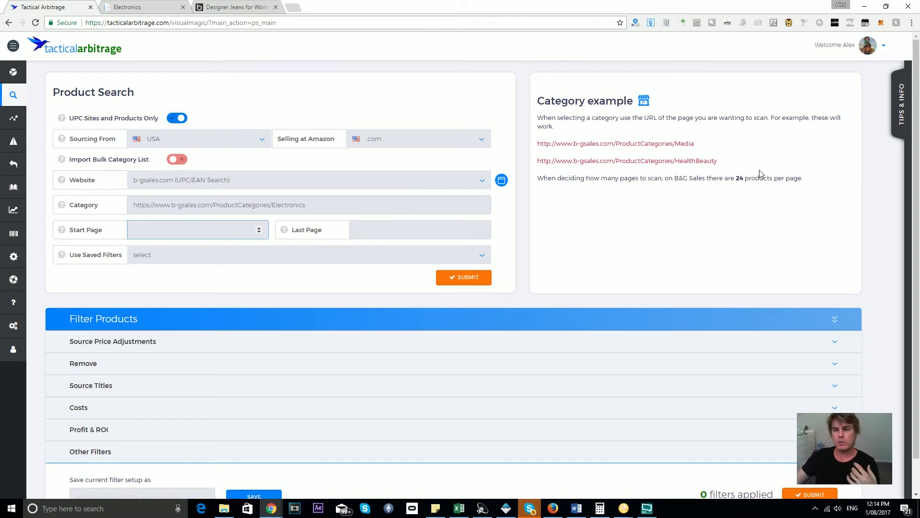
Check the B&G Sales products-per-page figure, the page range fields and the Electronics URL in the Category field
double_click(739, 178)
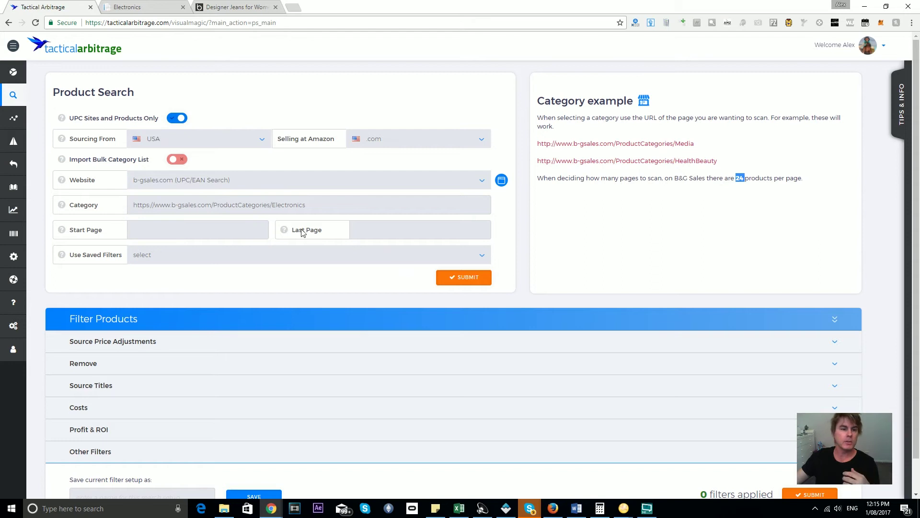
left_click(371, 225)
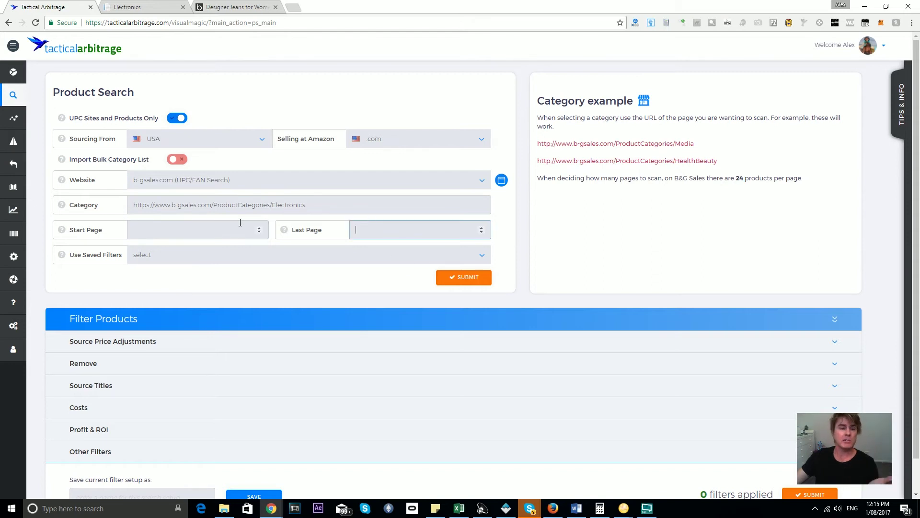
left_click_drag(315, 202, 138, 203)
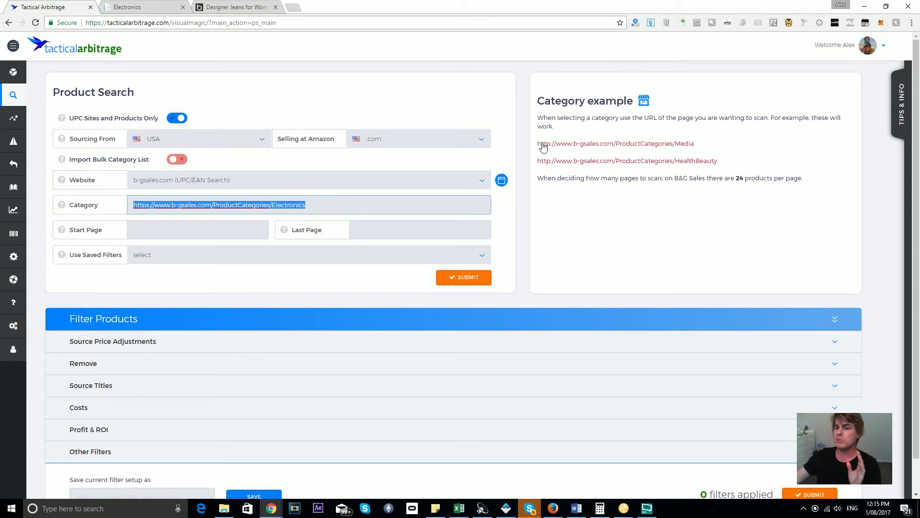
Find target.com (UPC/EAN Search) in the website list and select it as the source website
left_click(420, 186)
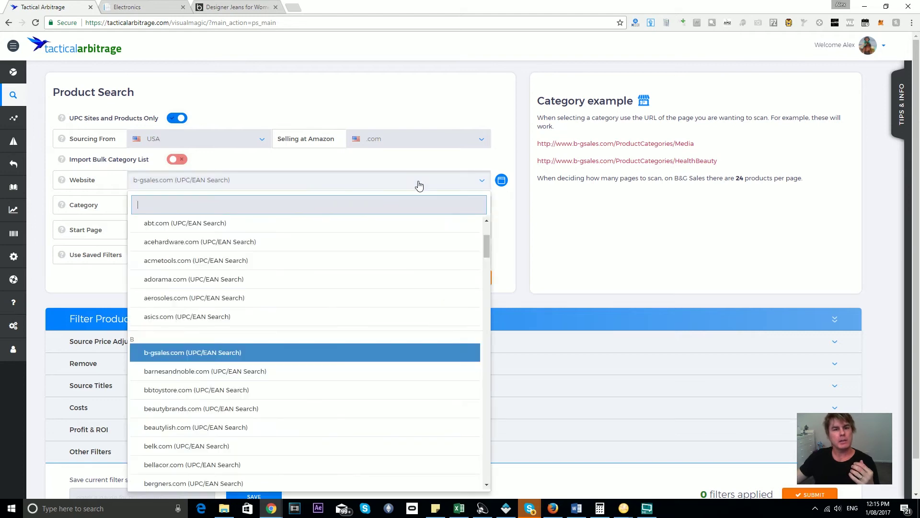
type("tar")
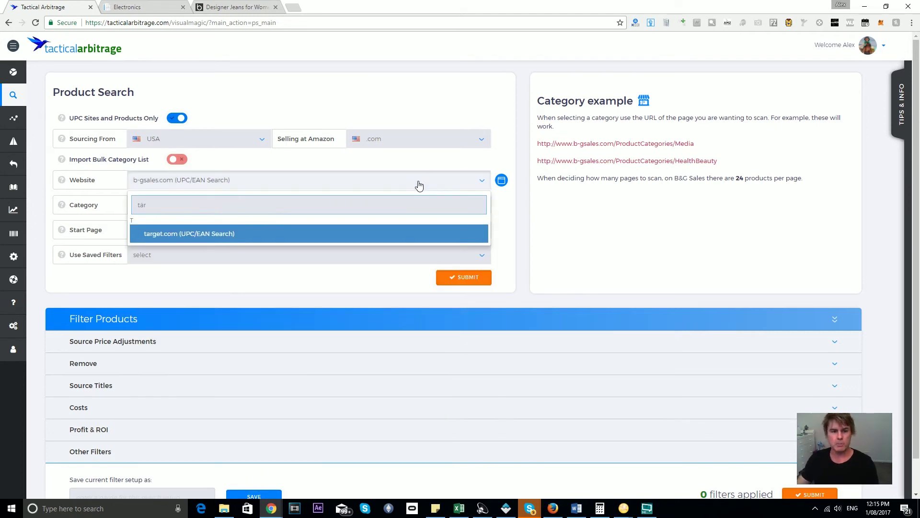
left_click(294, 239)
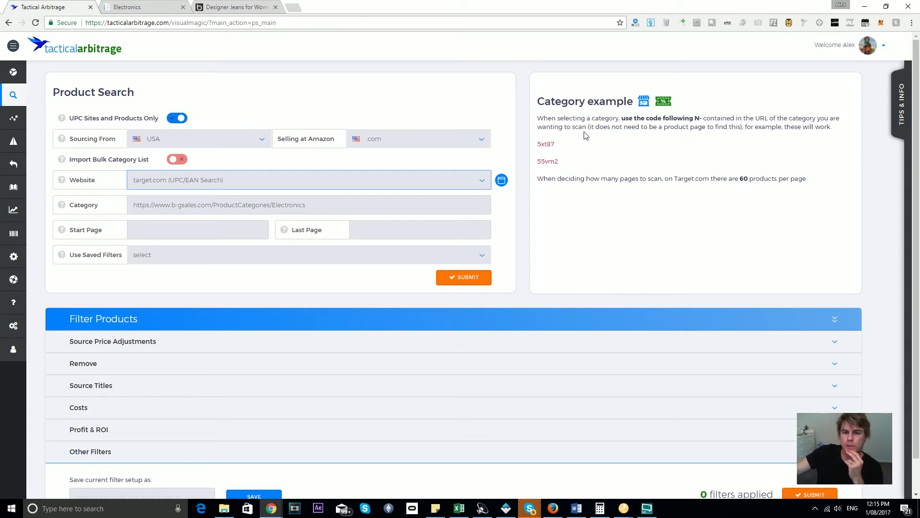
Read the Target category example instructions on using the code that follows N- in the category URL
left_click_drag(537, 118, 845, 120)
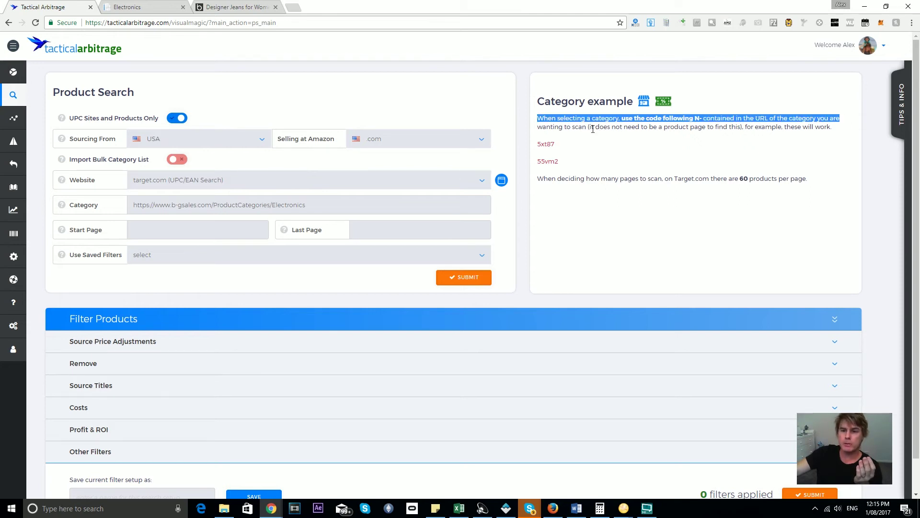
left_click(569, 117)
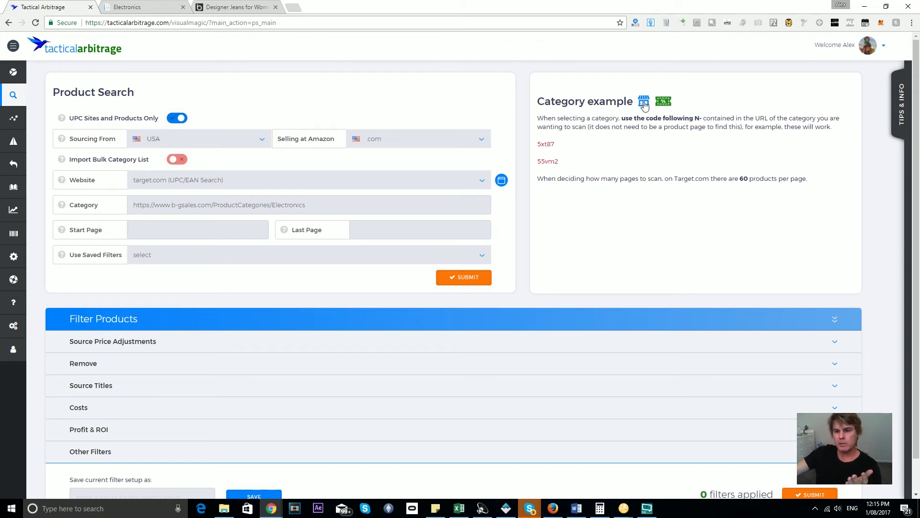
mouse_move(645, 105)
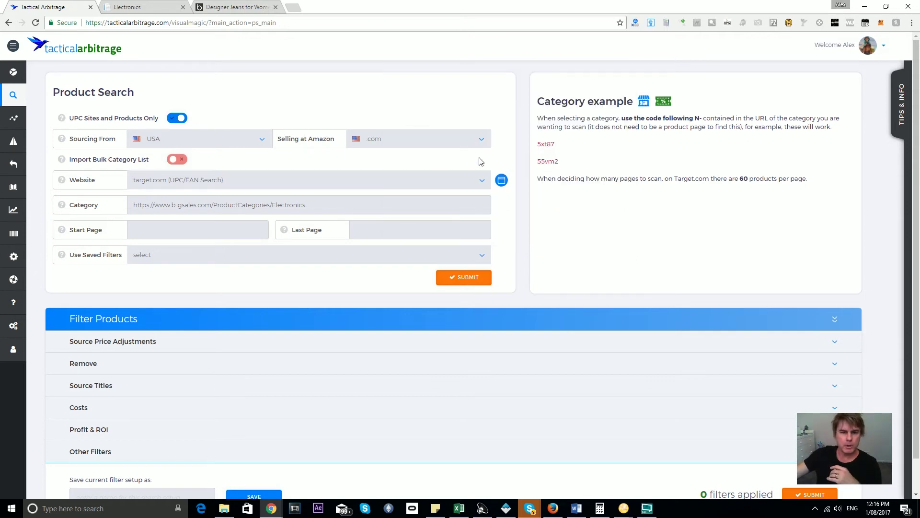
Open the Target website and go to the category page for all strollers within the baby department
left_click(502, 184)
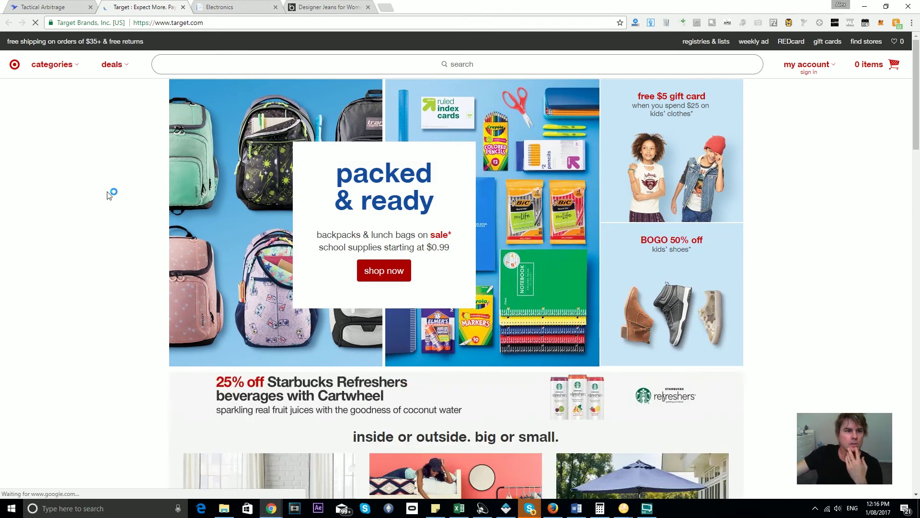
left_click(71, 66)
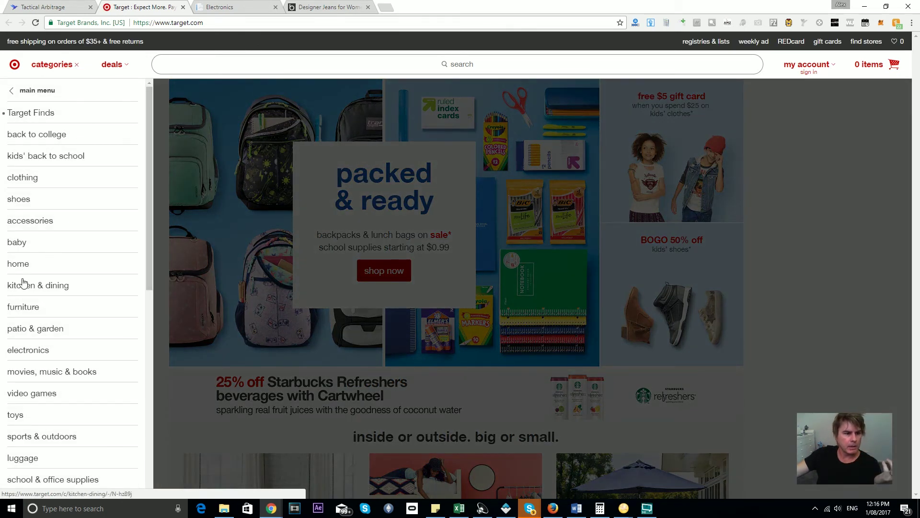
left_click(23, 242)
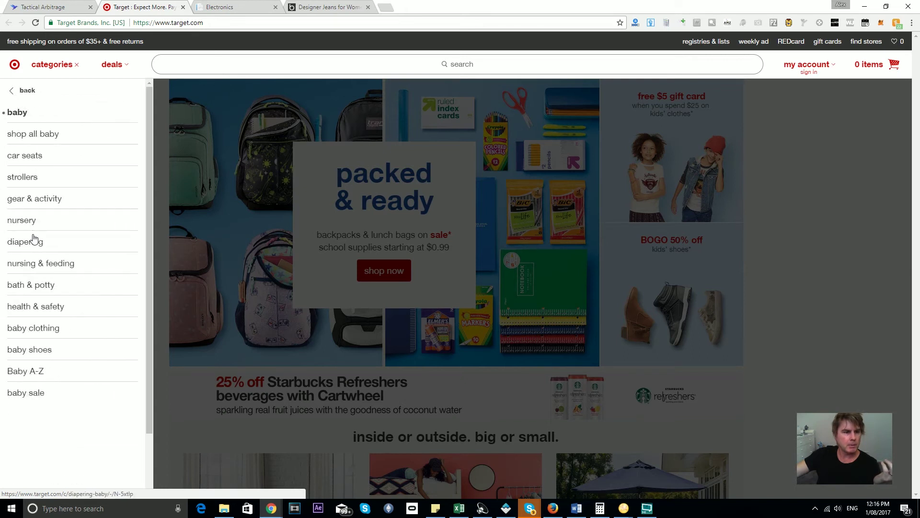
left_click(32, 180)
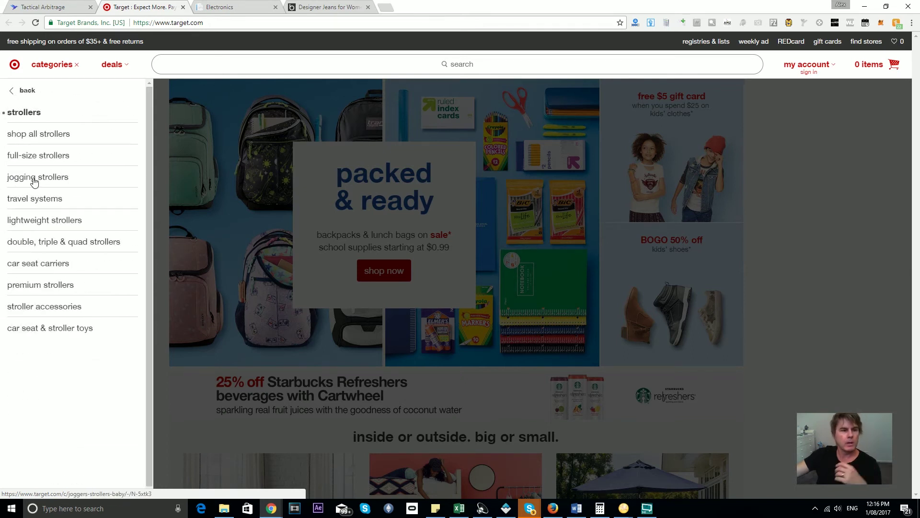
left_click(47, 139)
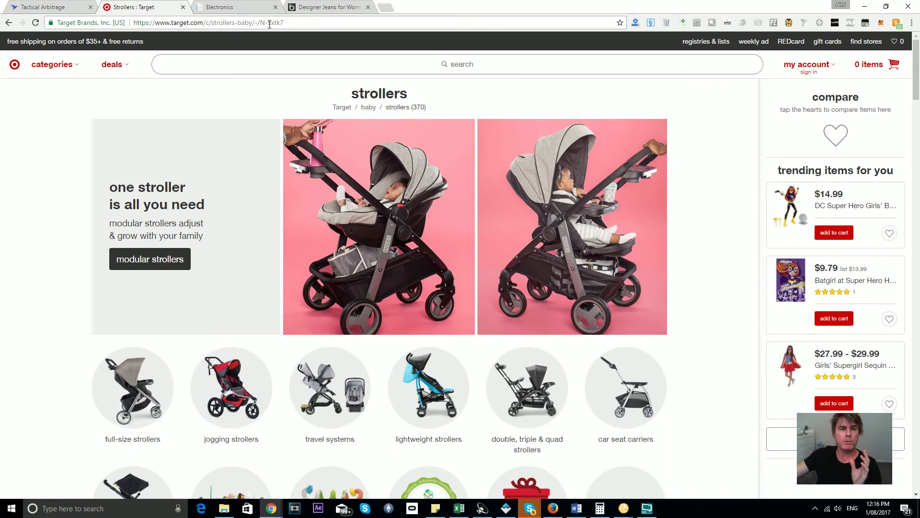
Copy the code after N- in the strollers URL, replace the Category entry with 5xtk7, and submit the search without a page range
left_click_drag(268, 22, 285, 23)
key("ctrl+c")
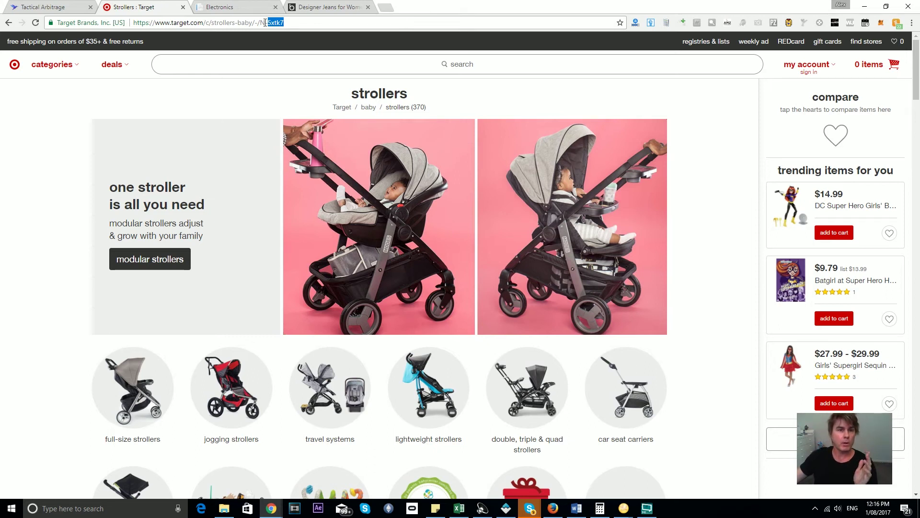
left_click(66, 5)
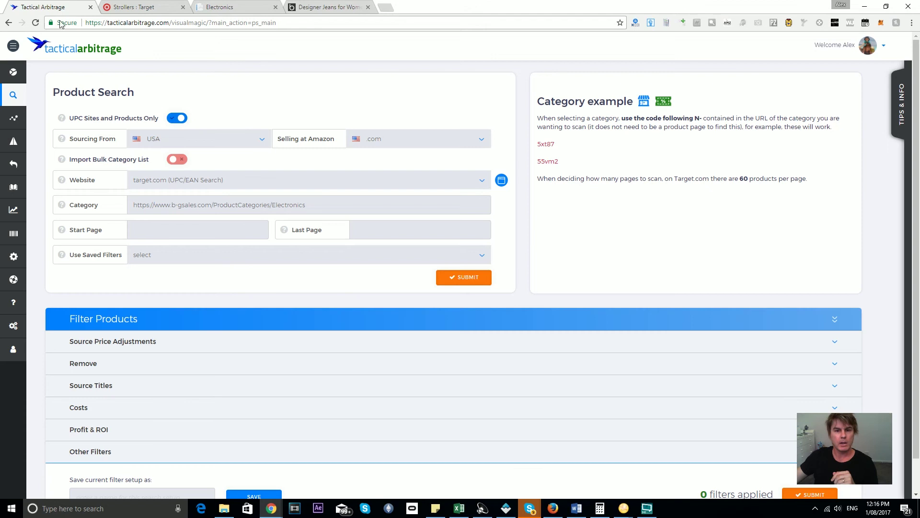
triple_click(323, 205)
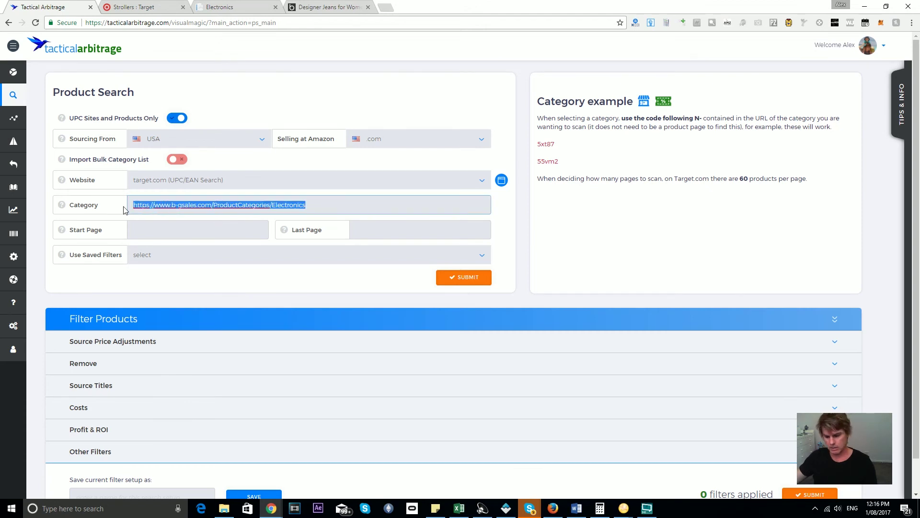
key("ctrl+v")
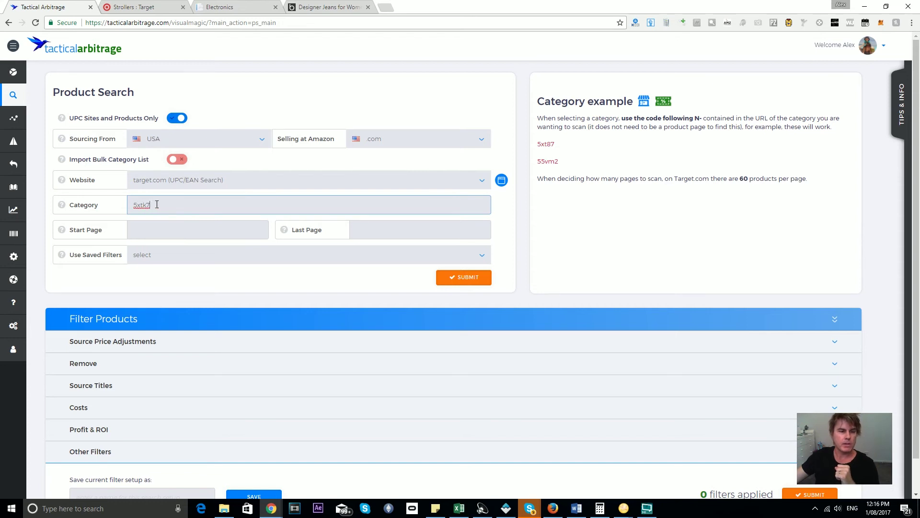
left_click(163, 230)
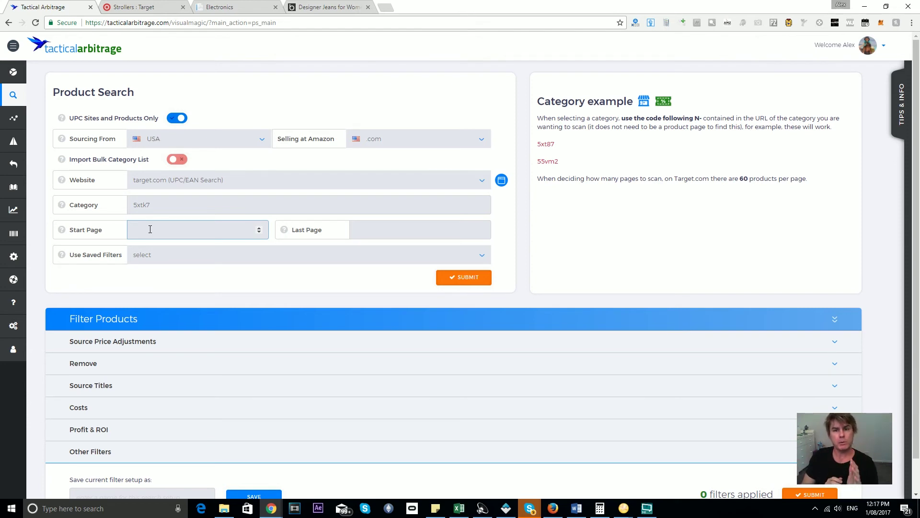
left_click(470, 281)
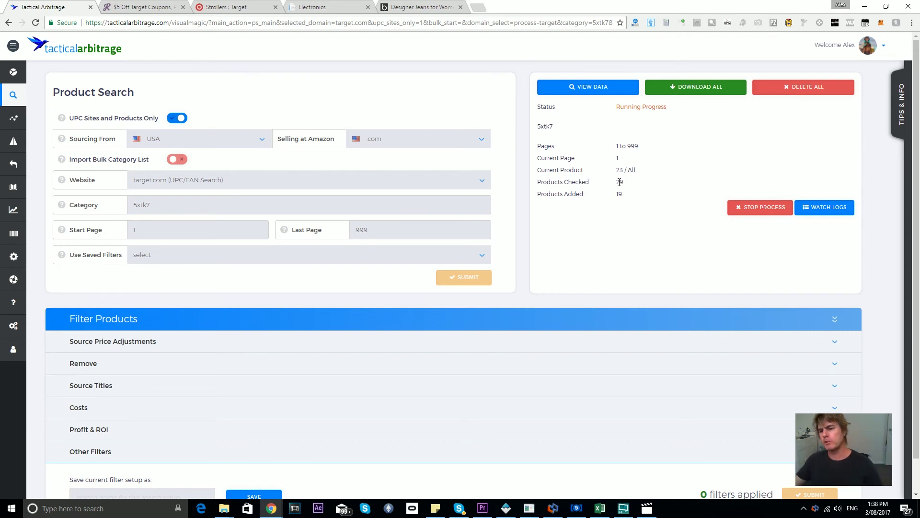
Open the running search's log and review the result for each product, including the Another Match entries
left_click(838, 208)
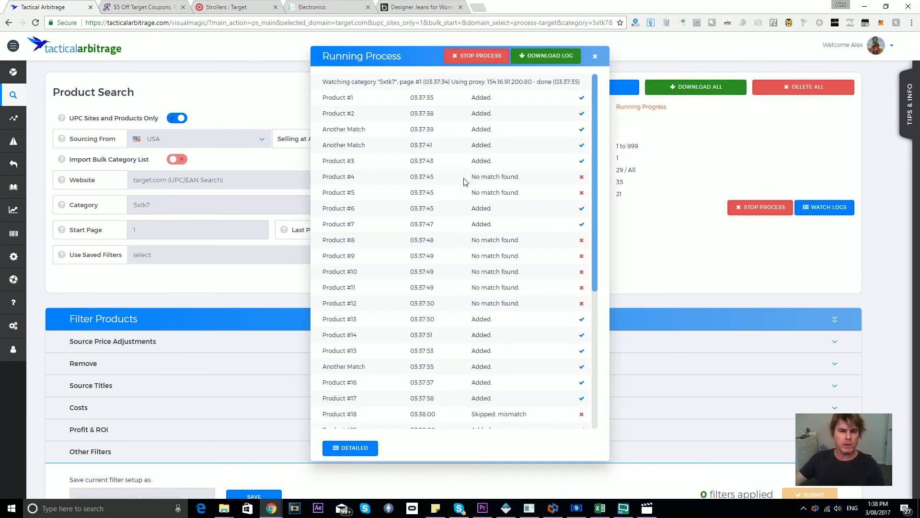
scroll(463, 181, "down", 4)
scroll(473, 303, "up", 4)
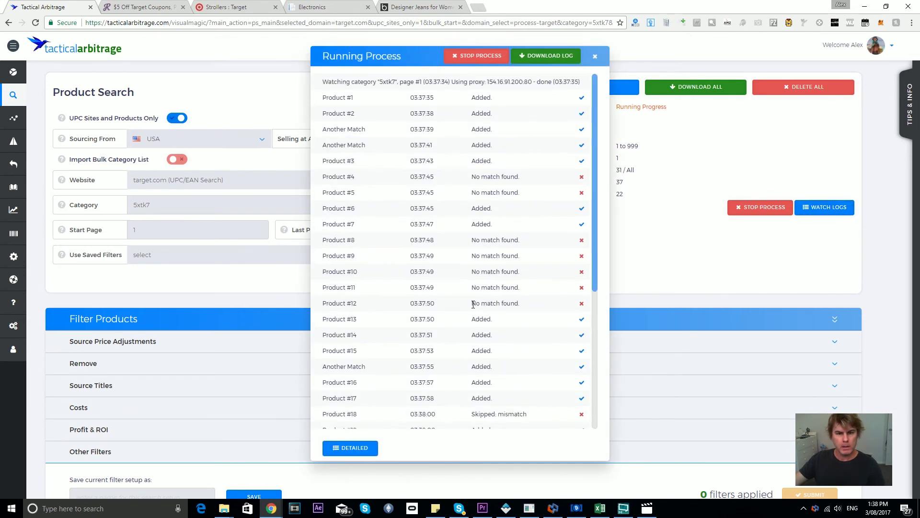
scroll(499, 158, "down", 1)
scroll(481, 157, "up", 1)
left_click_drag(324, 128, 365, 129)
left_click(325, 143)
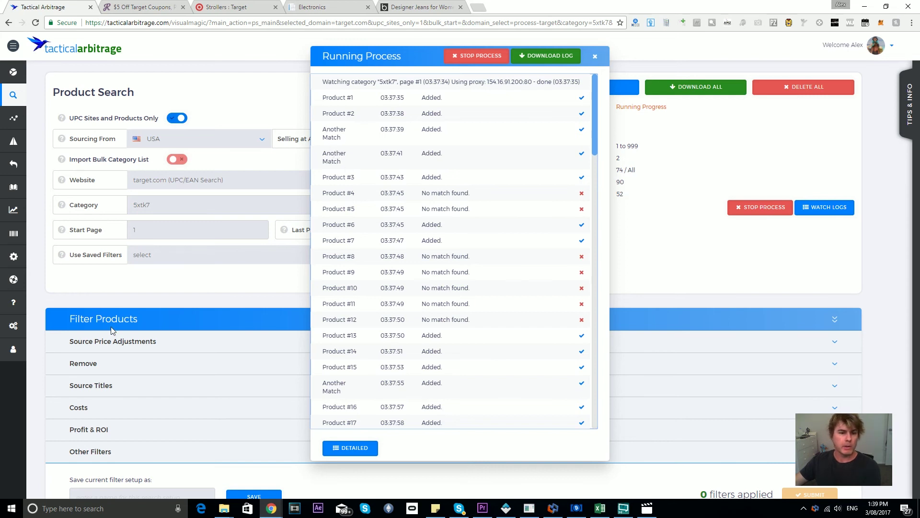
Move the log window aside to compare it with the progress summary, and review the unmatched and skipped products
left_click_drag(424, 54, 327, 53)
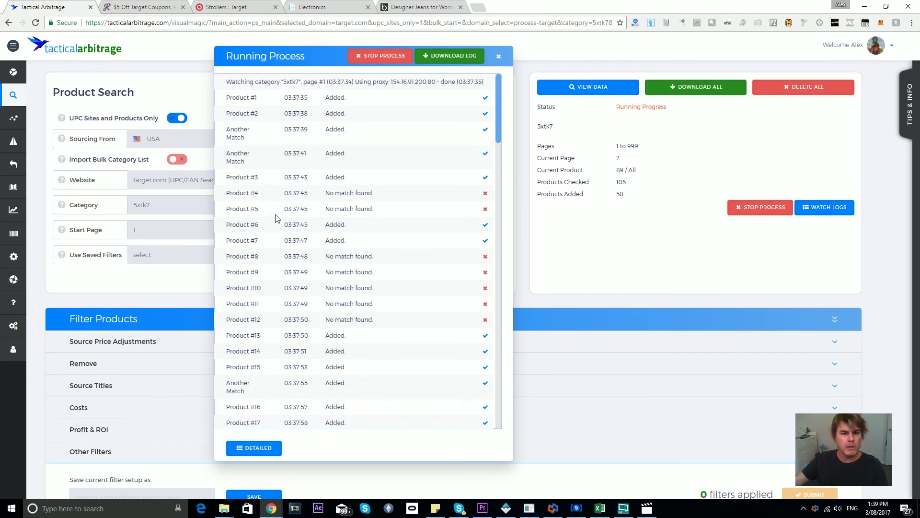
scroll(297, 240, "down", 2)
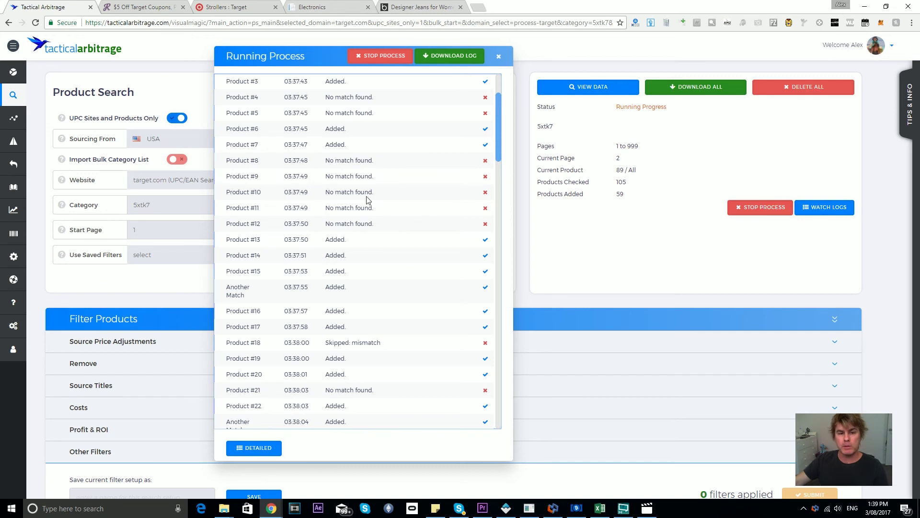
scroll(367, 182, "down", 2)
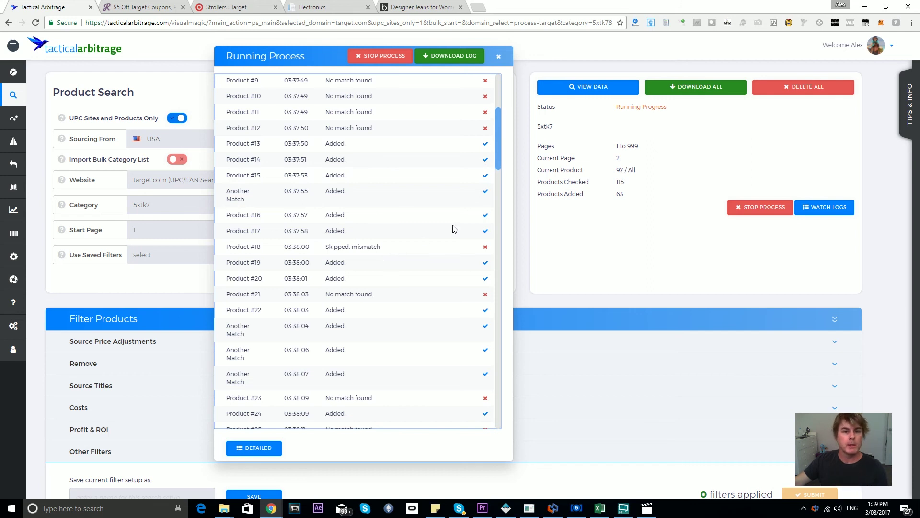
left_click_drag(307, 56, 348, 53)
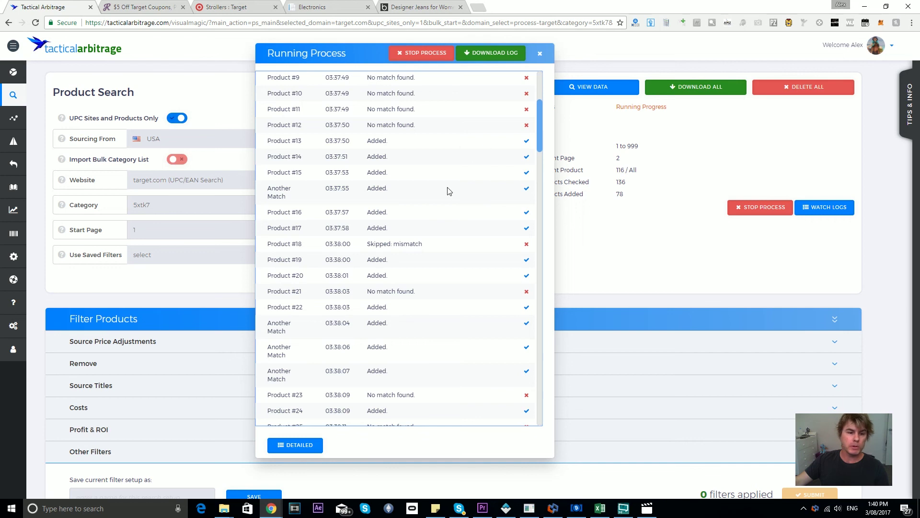
Read the detailed log's UPC/EAN searches and ASIN matches, return to the simple log, and close it
left_click(289, 445)
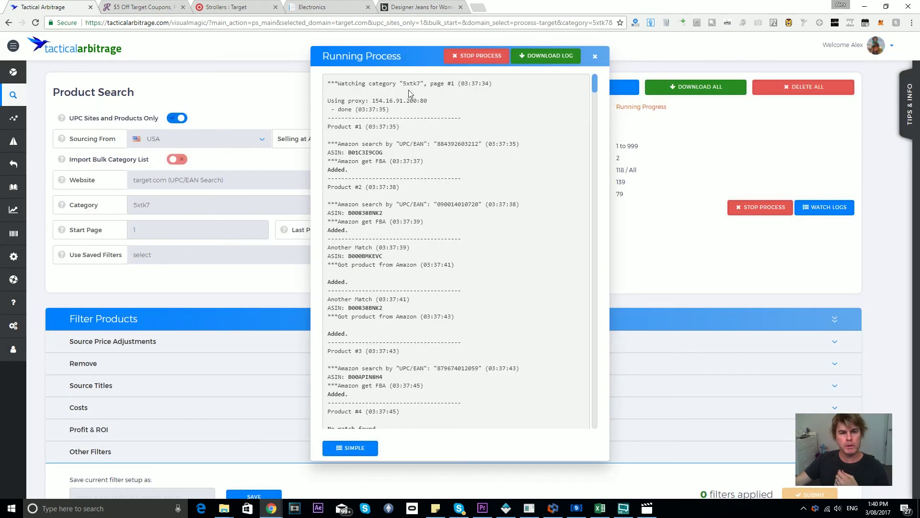
scroll(377, 226, "down", 4)
scroll(376, 226, "down", 10)
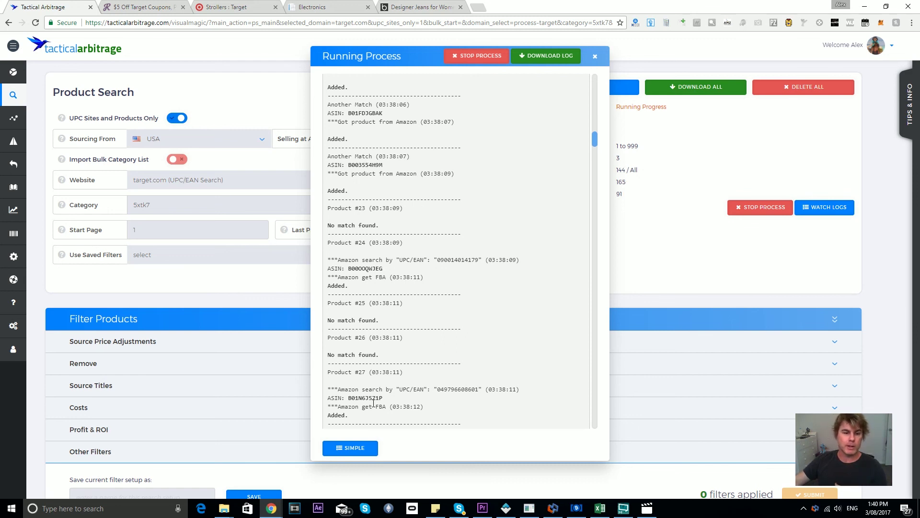
left_click(352, 448)
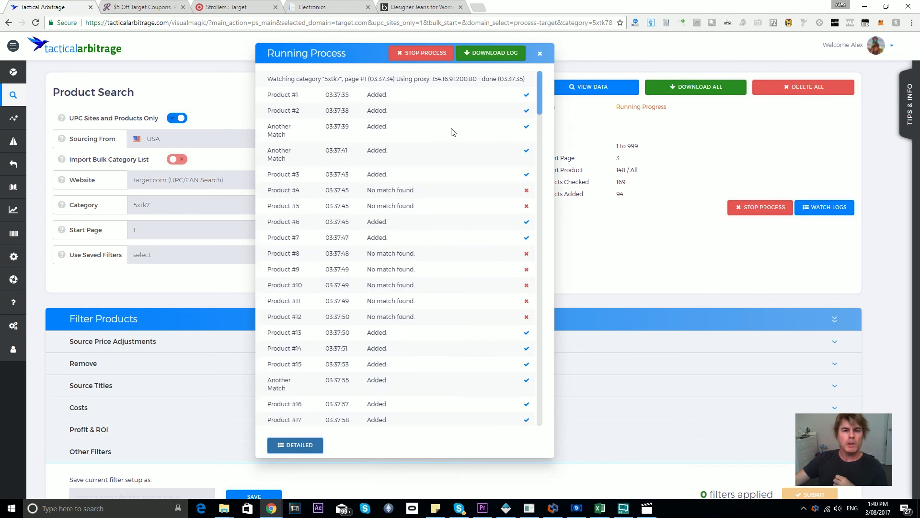
left_click(540, 55)
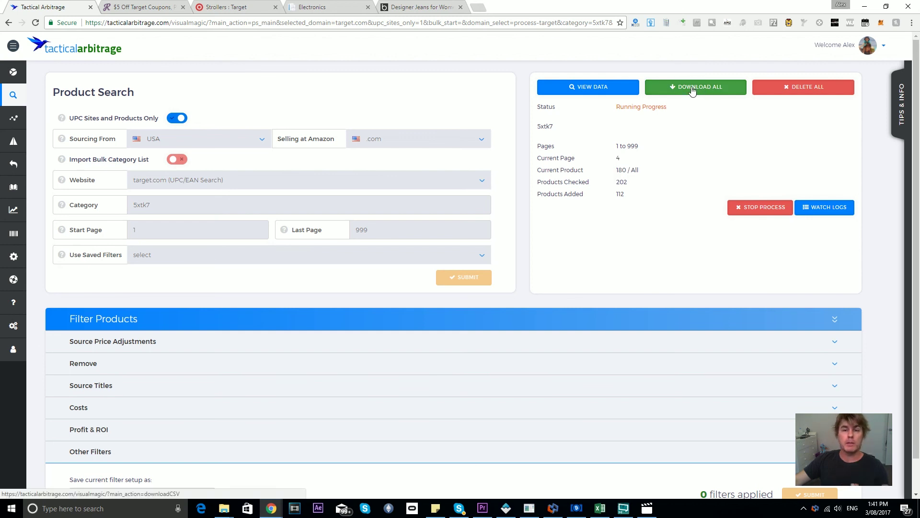
Bring up the confirmation for deleting all found products and cancel it
left_click(810, 90)
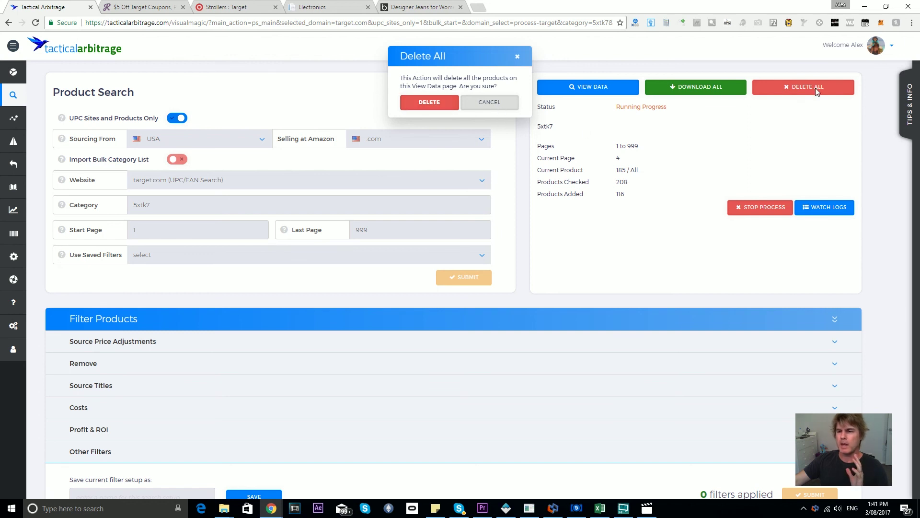
left_click(499, 103)
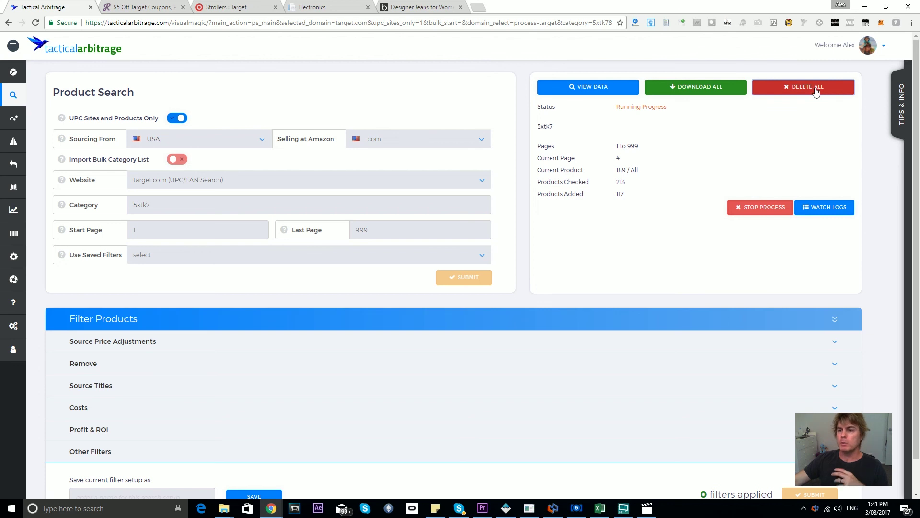